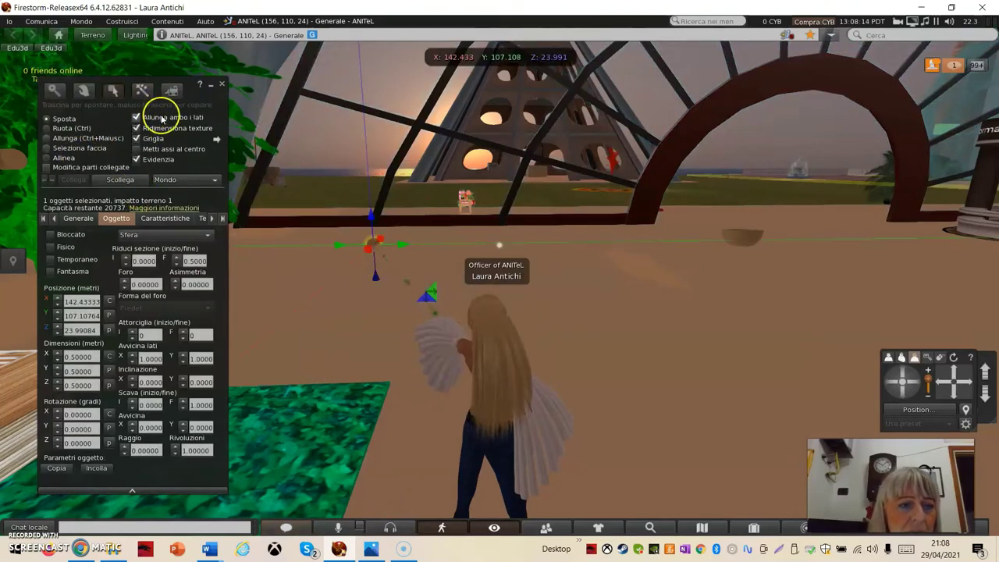
- Change the selected half sphere's basic shape to Cubo and deselect it
left_click(207, 236)
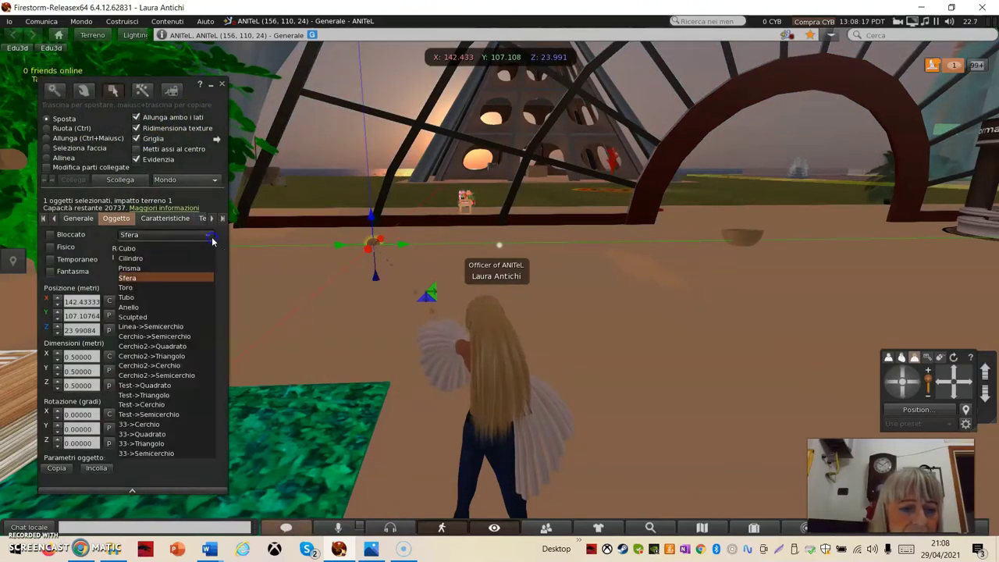
left_click(137, 250)
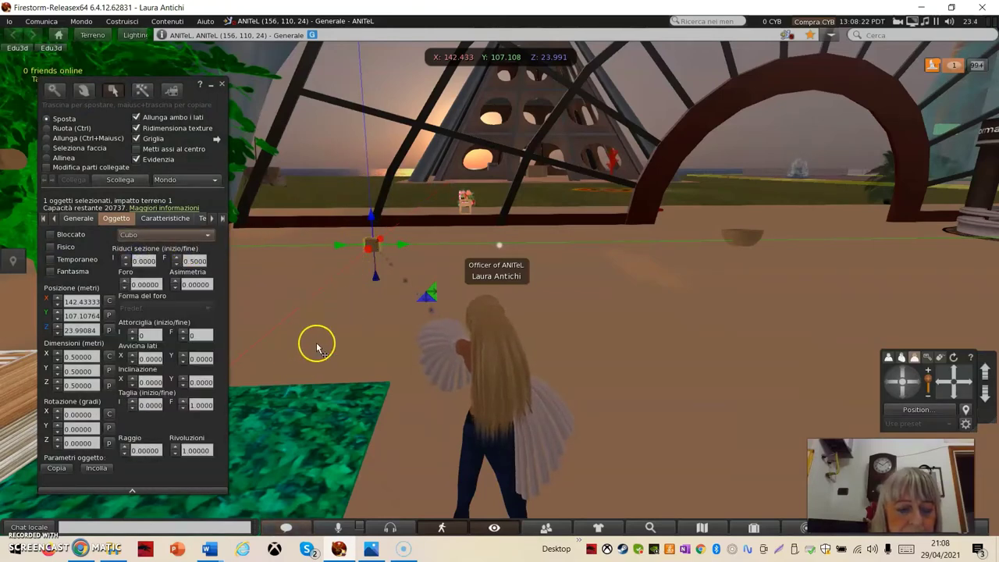
right_click(351, 303)
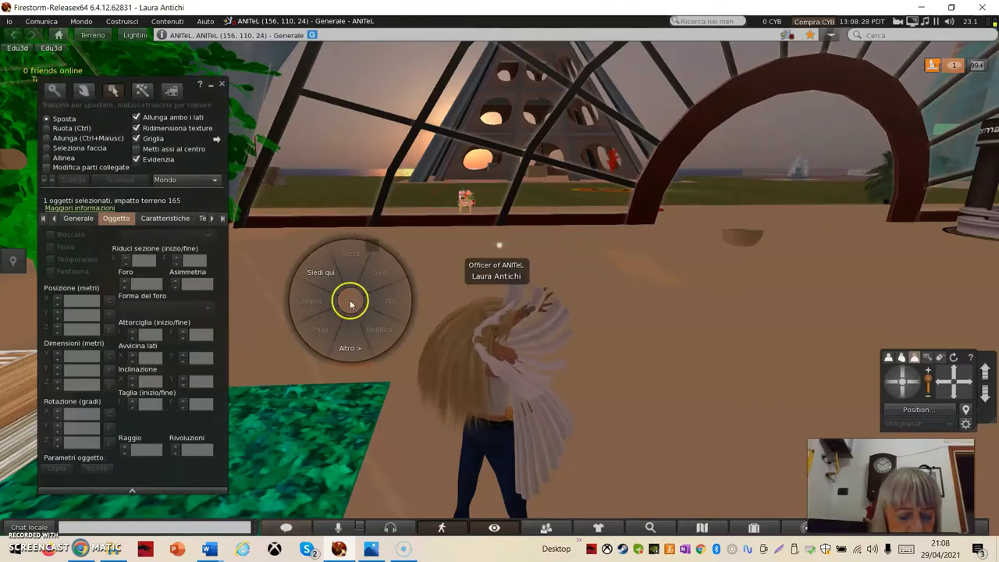
key("Escape")
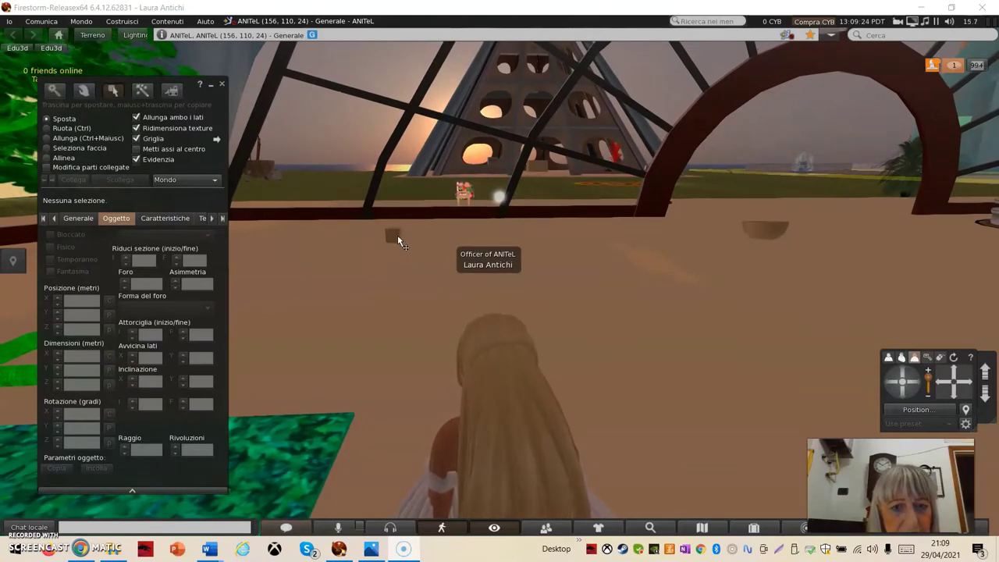
- Edit the small cube on the floor and scale it up uniformly to about 4.06 m per side
right_click(394, 237)
left_click(422, 259)
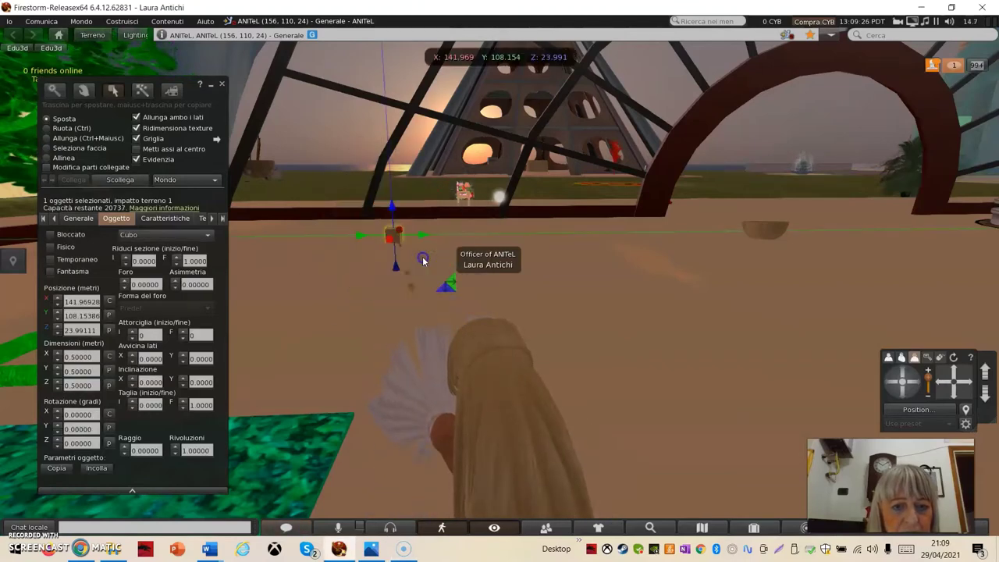
key("ctrl+shift")
left_click_drag(400, 231, 403, 154, "ctrl+shift")
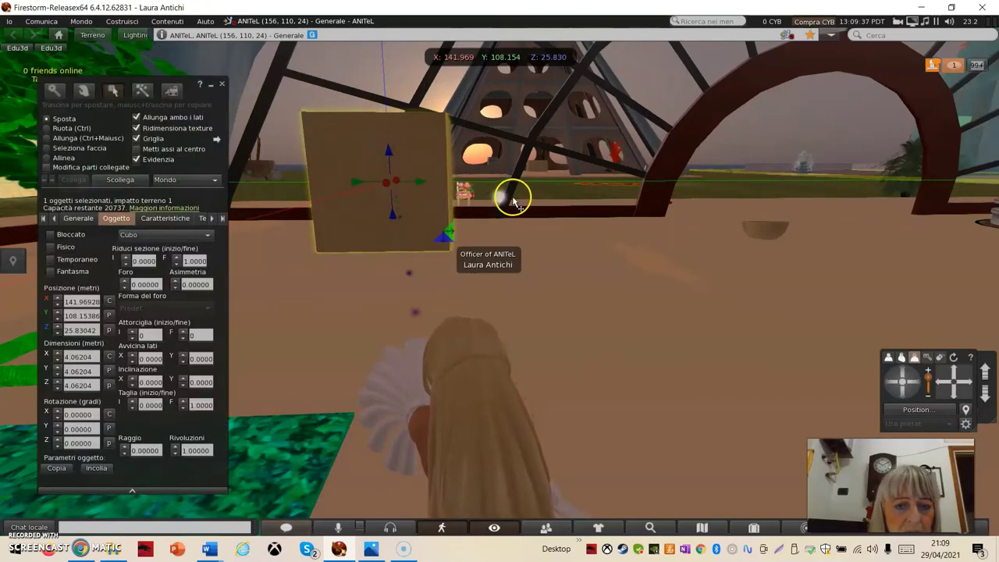
- Shrink the large cube along its X axis to about 0.34 m to make a thin panel
key("Right")
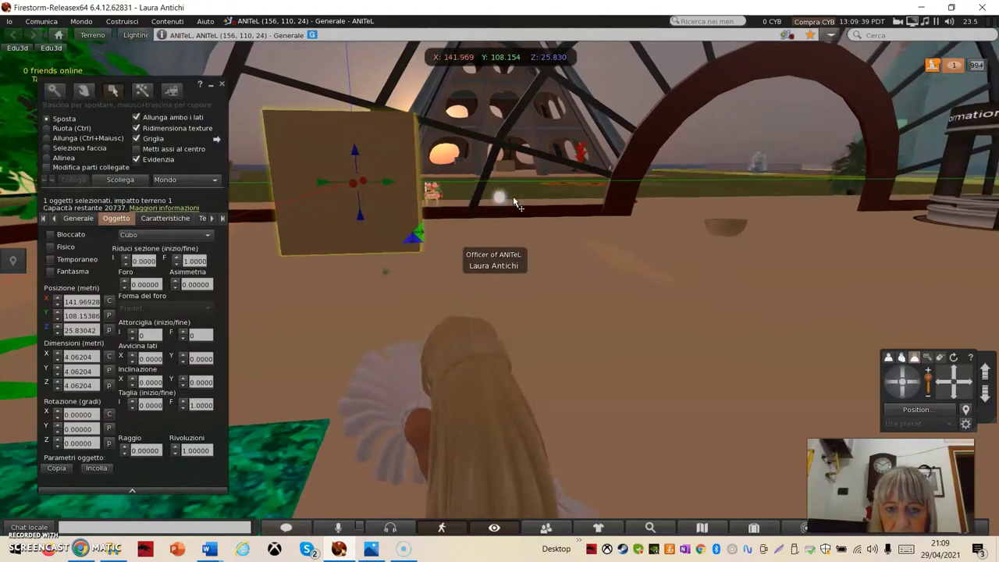
key("Right")
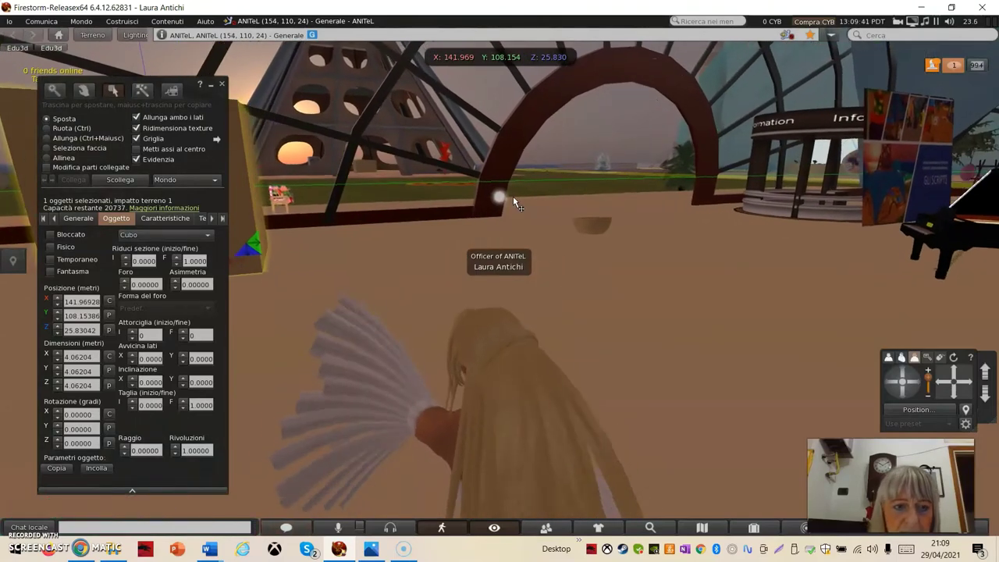
left_click(513, 195, "alt")
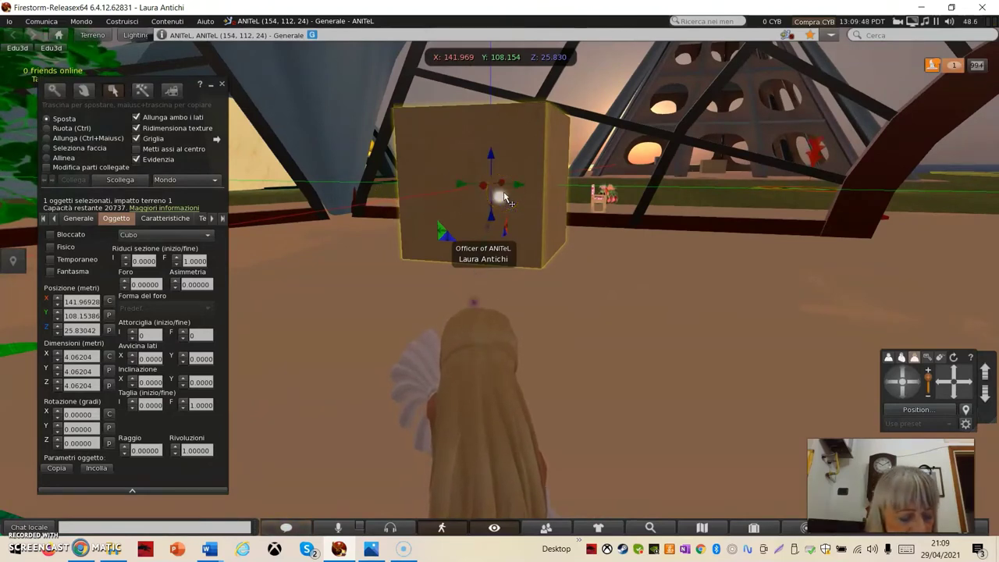
left_click(513, 187, "ctrl+shift")
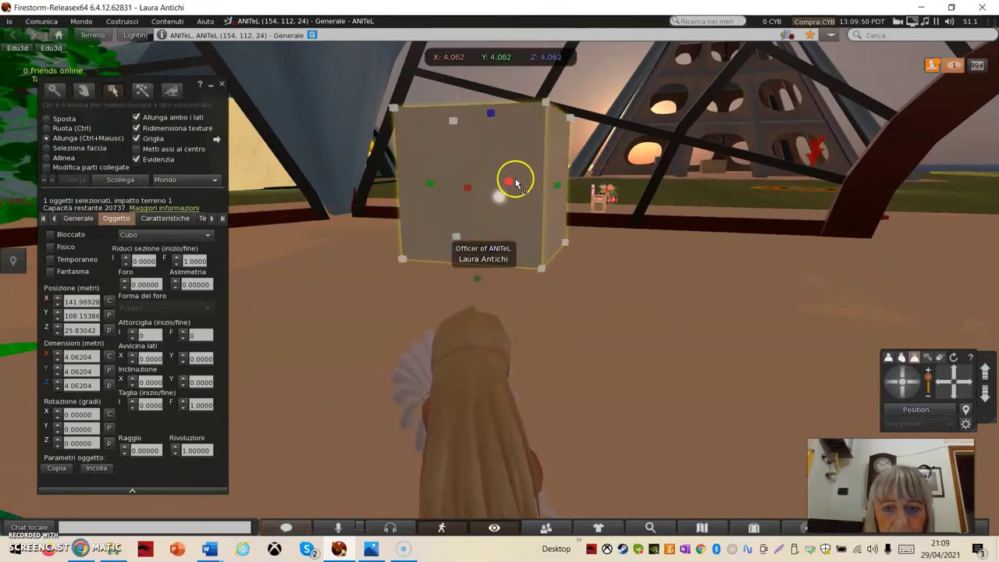
left_click_drag(514, 185, 494, 221, "ctrl+shift")
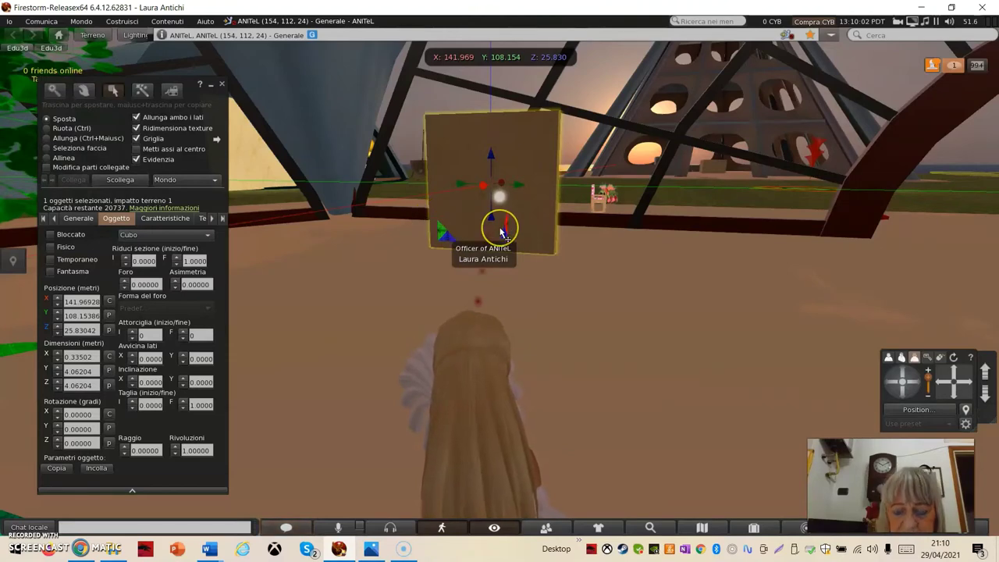
- Show the thin panel's object contents and open the inventory alongside it
key("Left")
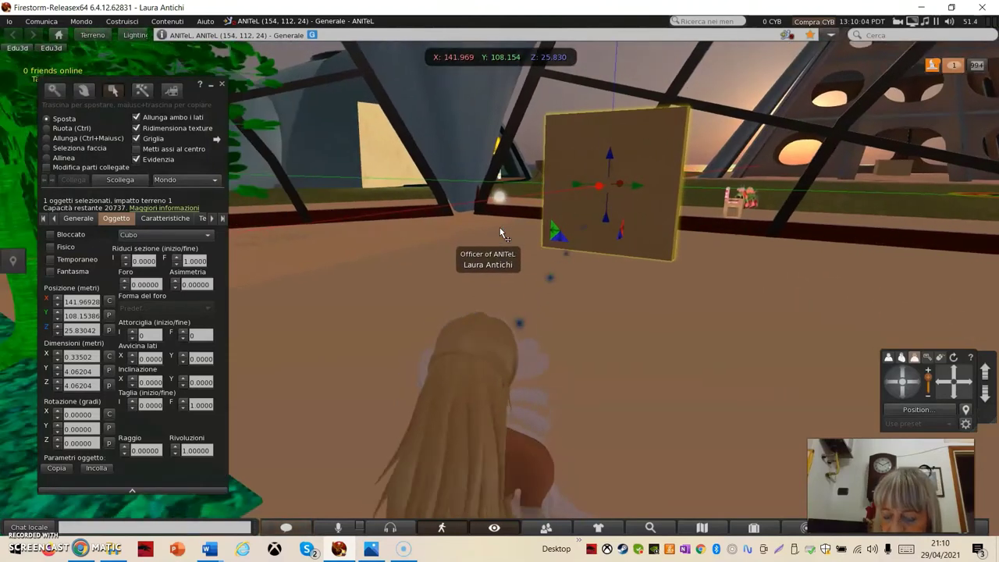
key("Right")
key("Right")
left_click(504, 214)
left_click(151, 245)
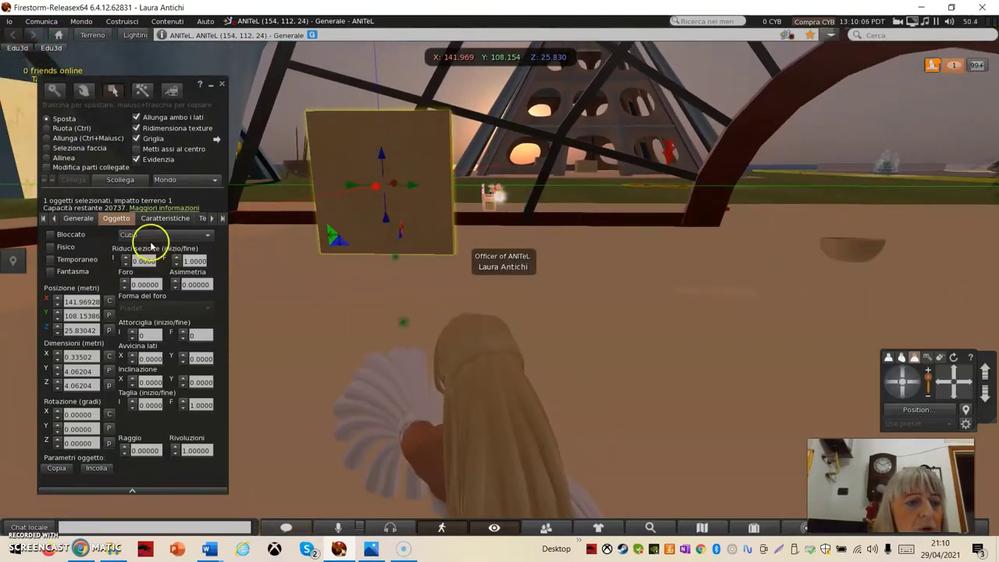
left_click(210, 219)
left_click(211, 220)
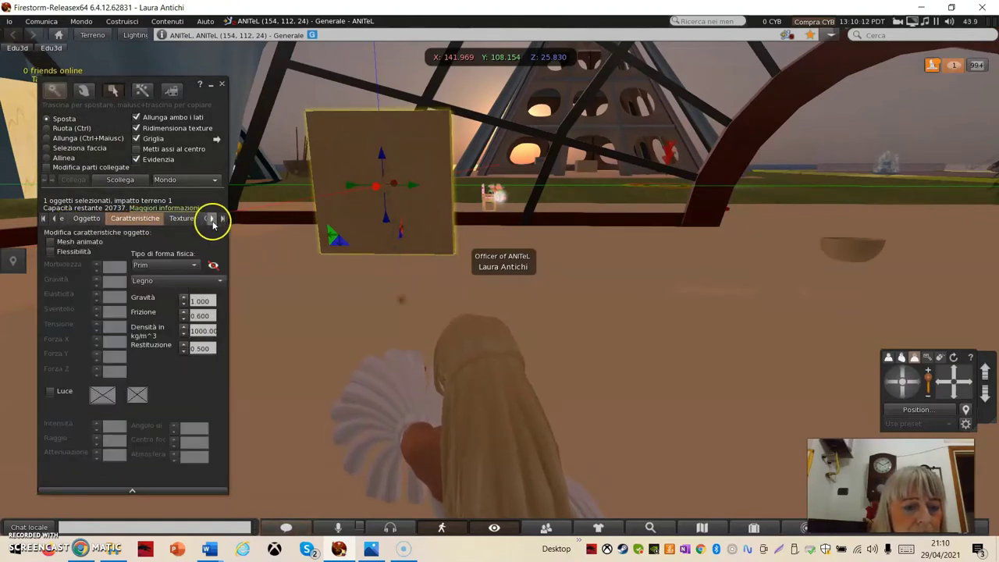
left_click(212, 220)
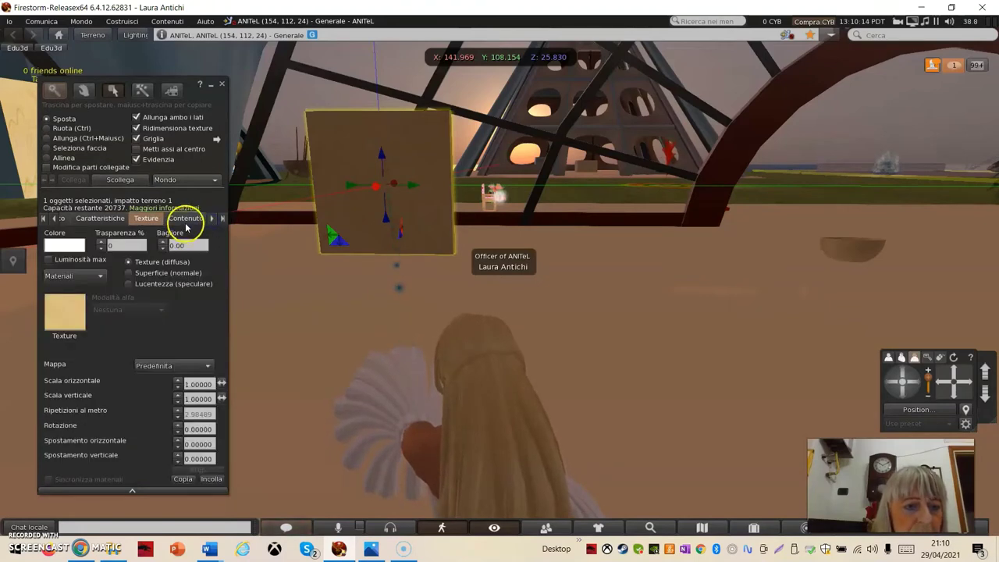
left_click(187, 219)
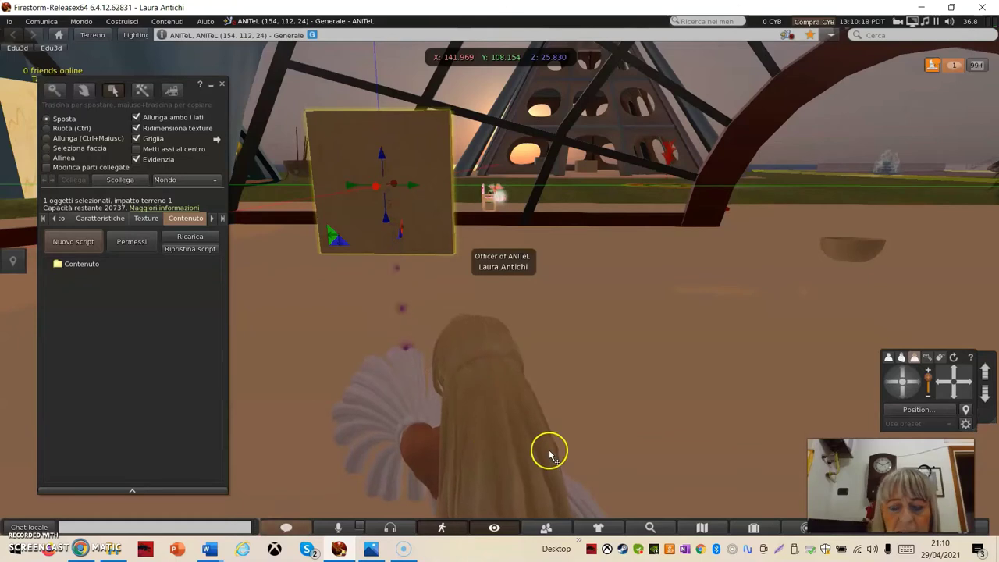
left_click(754, 528)
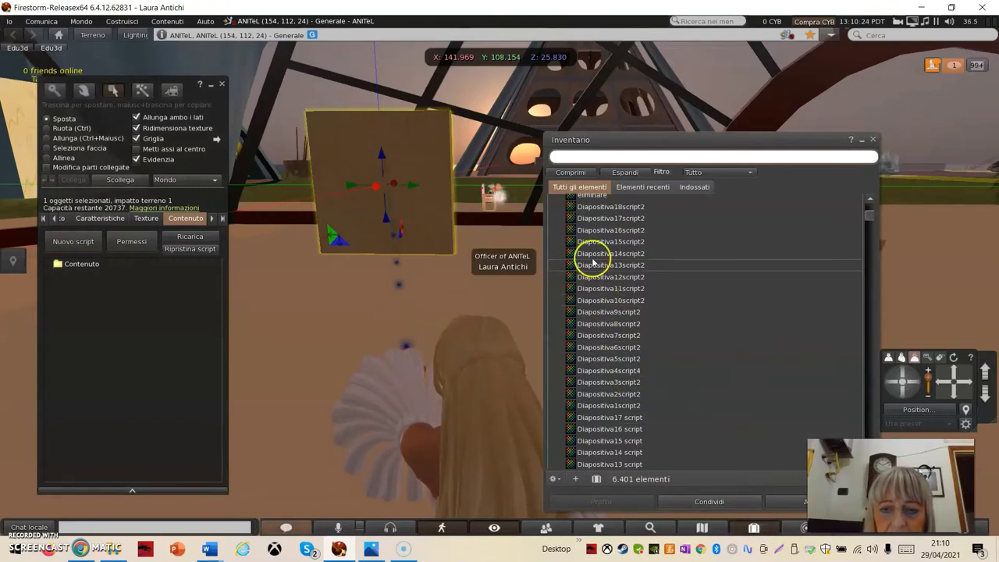
left_click(571, 206)
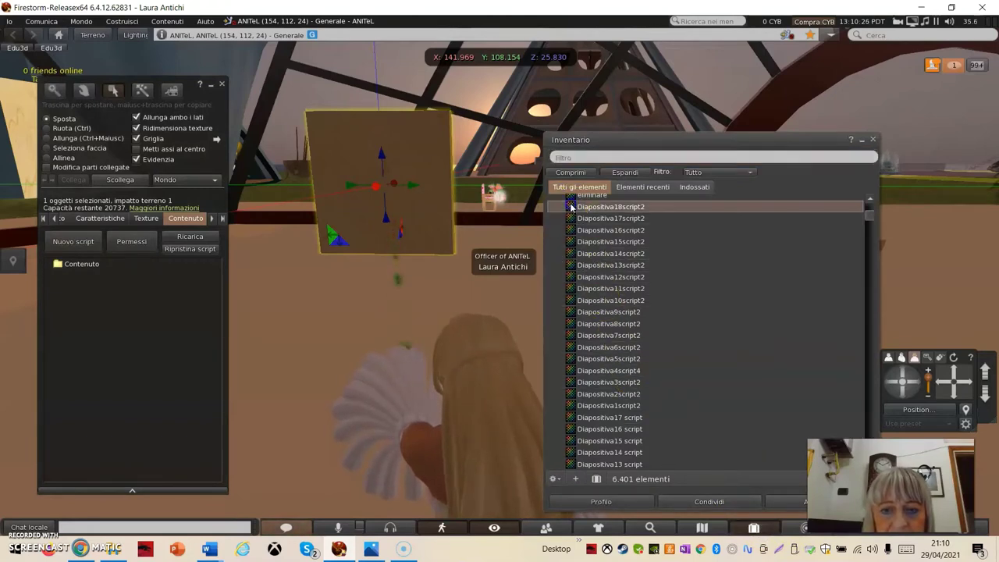
left_click(578, 221, "ctrl")
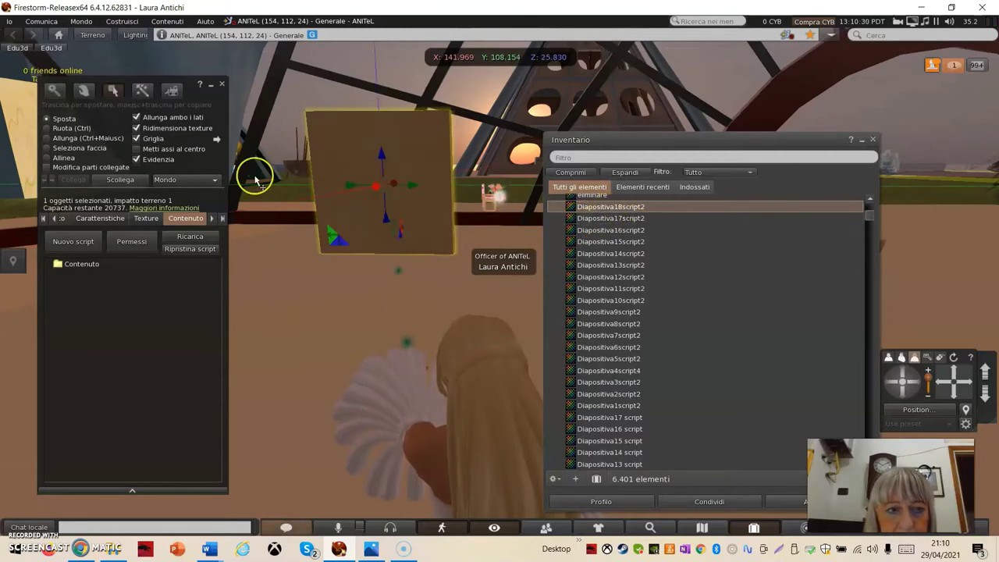
left_click(222, 84)
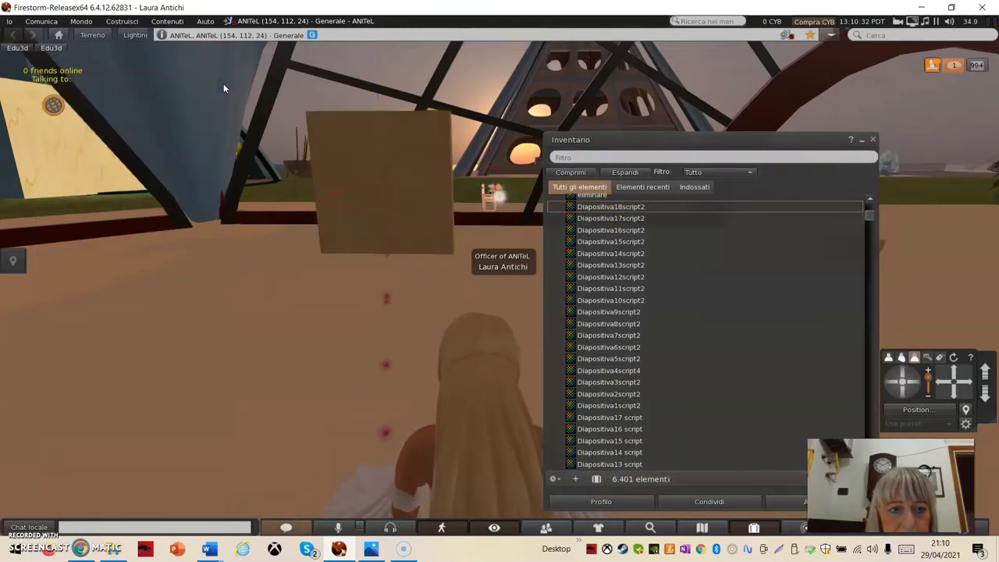
right_click(382, 171)
left_click(420, 208)
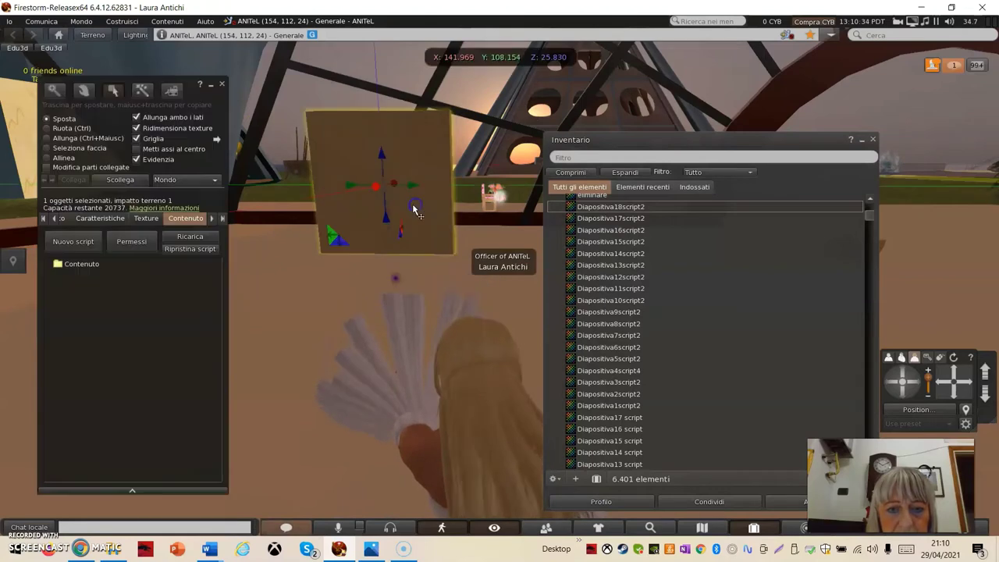
left_click(211, 222)
left_click(414, 249)
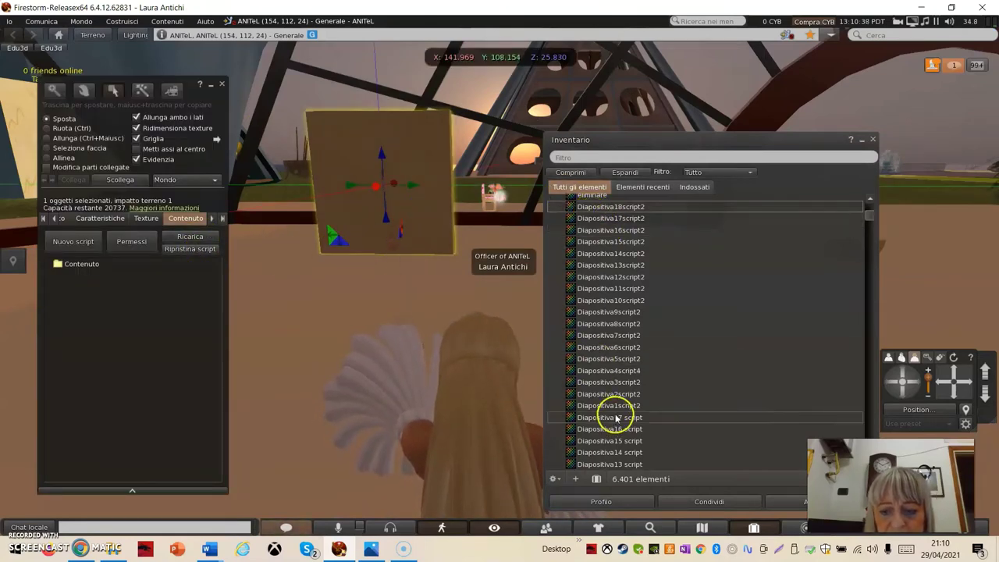
scroll(617, 414, "down", 1)
scroll(618, 428, "up", 1)
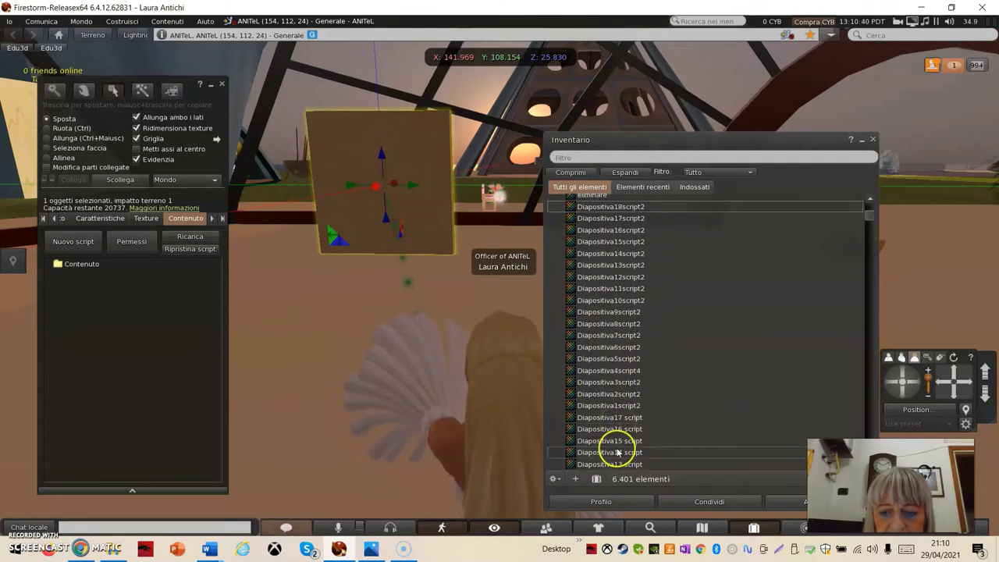
- Copy the eighteen consecutive slide textures from Diapositiva1script2 through Diapositiva18script2 out of the inventory into the panel's contents
left_click(591, 407)
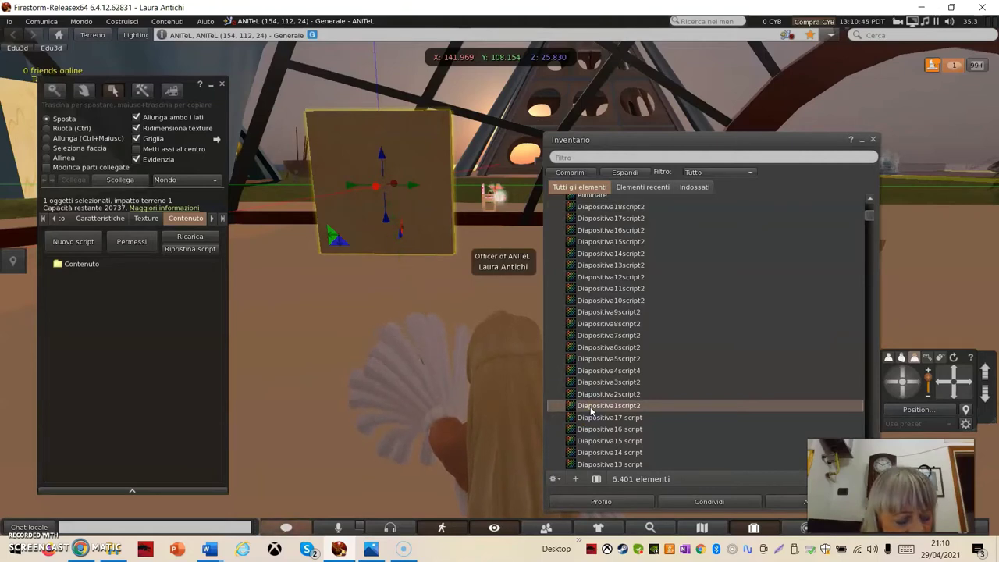
left_click(585, 394, "ctrl")
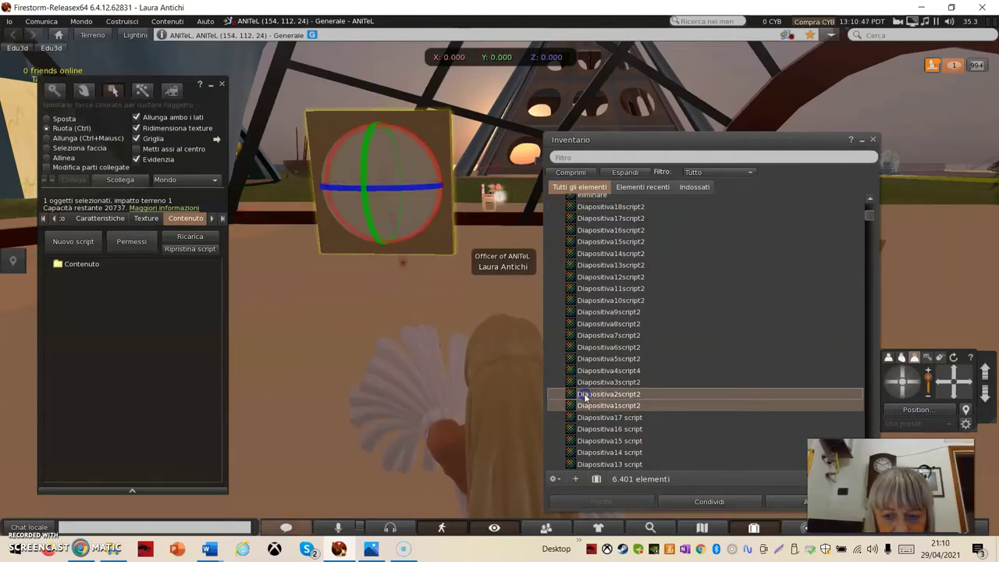
left_click(587, 383, "ctrl")
left_click(587, 371, "ctrl")
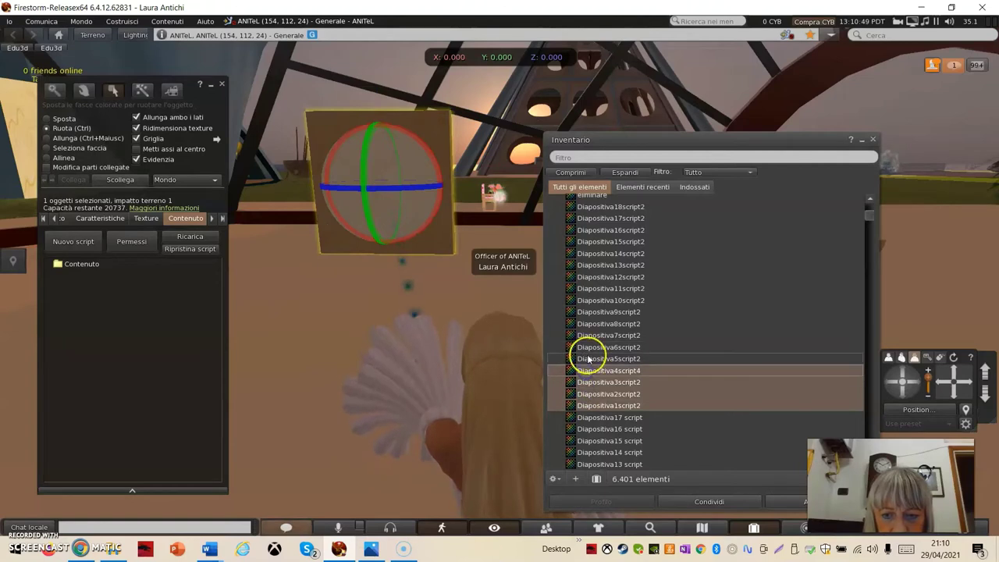
left_click(587, 358, "ctrl")
left_click(588, 347, "ctrl")
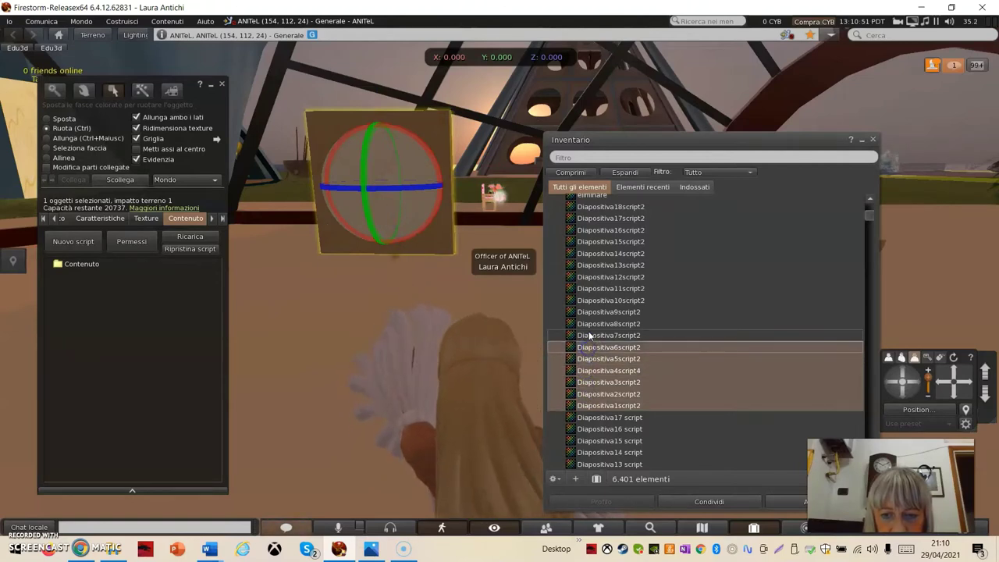
left_click(588, 335, "ctrl")
left_click(589, 323, "ctrl")
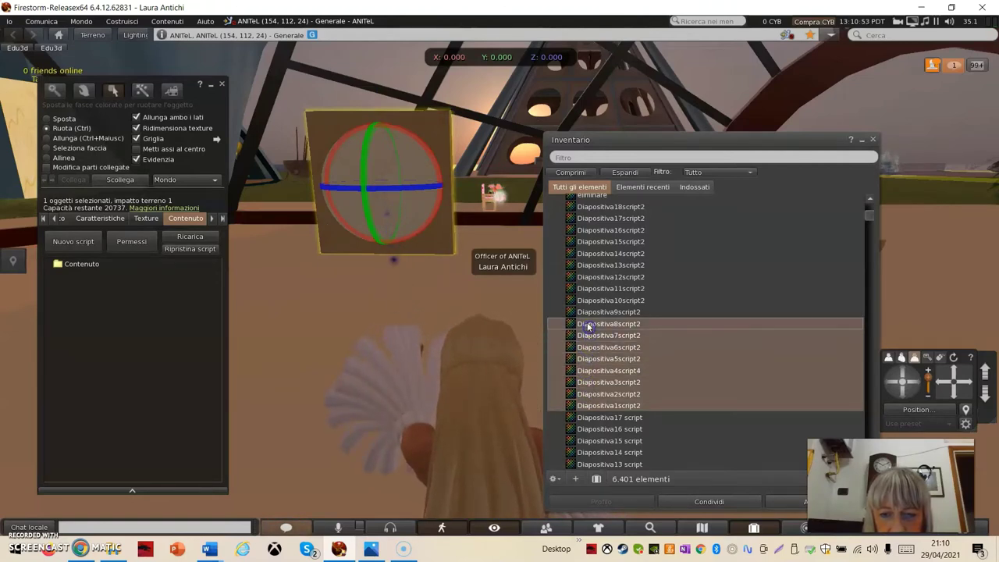
left_click(585, 312, "ctrl")
left_click(585, 300, "ctrl")
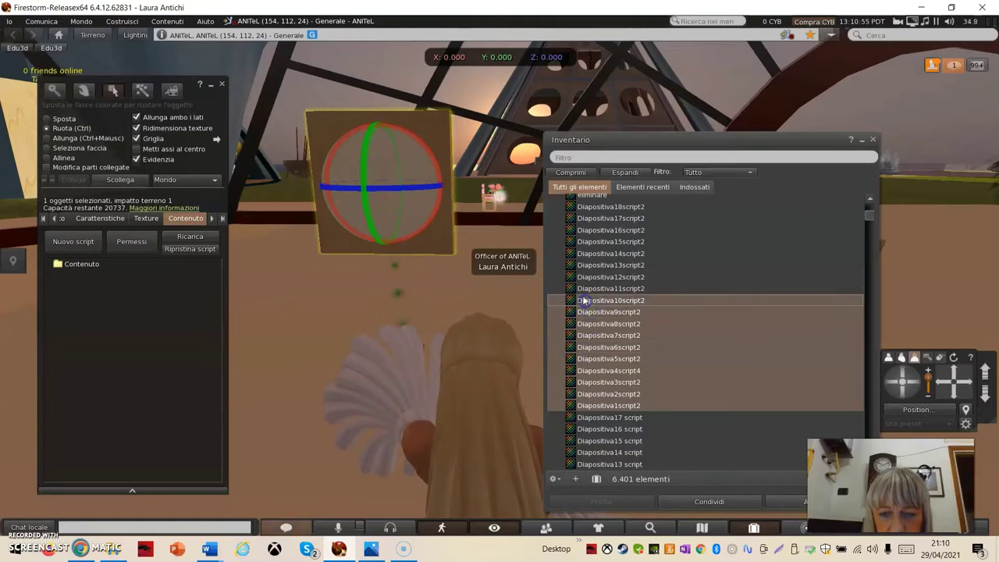
left_click(585, 289, "ctrl")
left_click(585, 278, "ctrl")
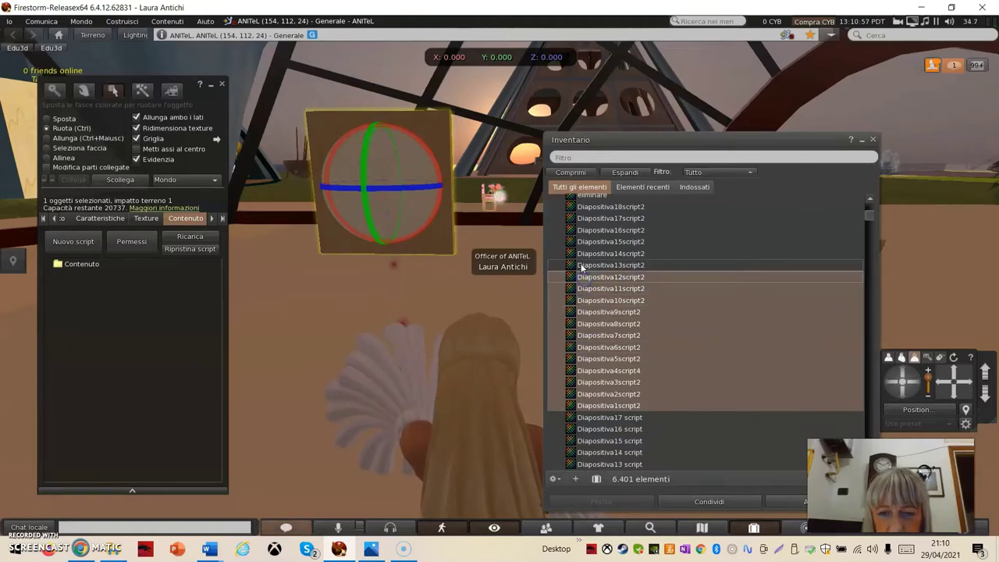
left_click(585, 265, "ctrl")
left_click(586, 254, "ctrl")
left_click(579, 243, "ctrl")
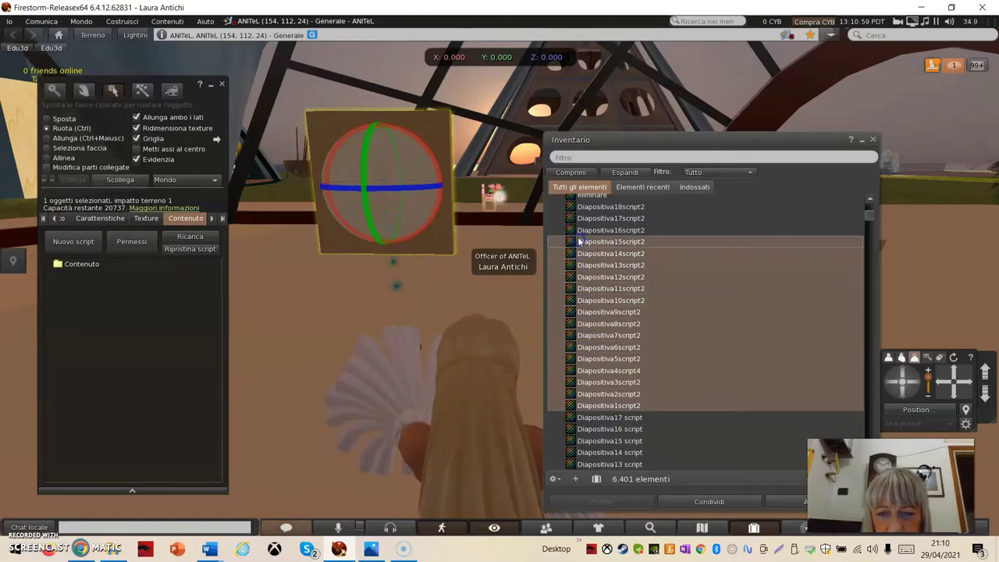
left_click(580, 230, "ctrl")
left_click(583, 220, "ctrl")
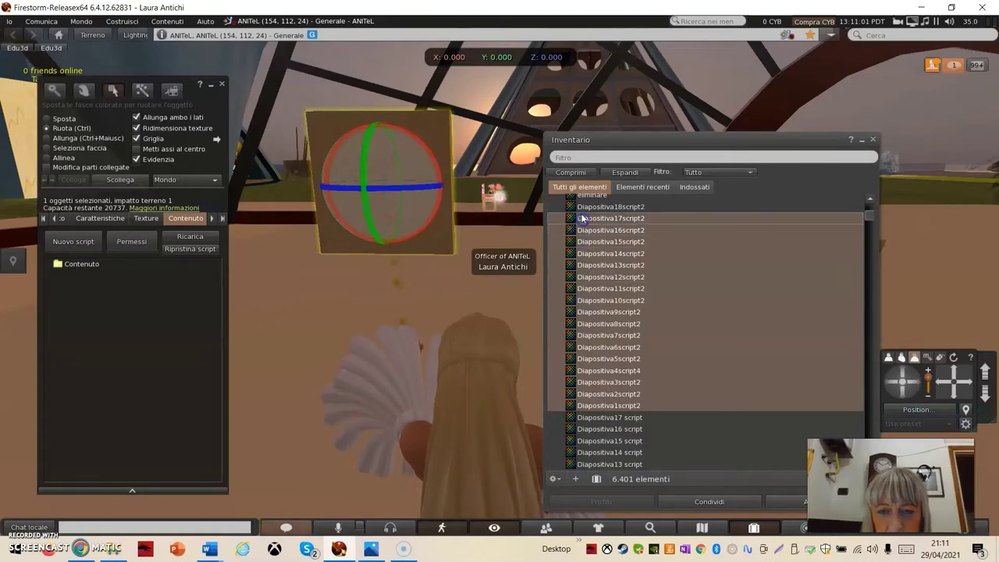
left_click(582, 208, "ctrl")
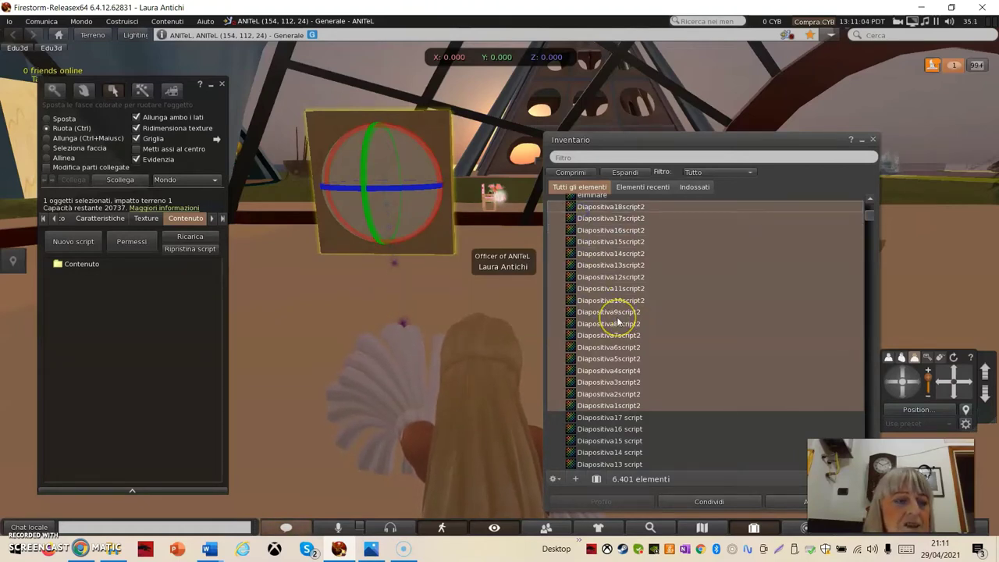
left_click_drag(617, 317, 97, 328)
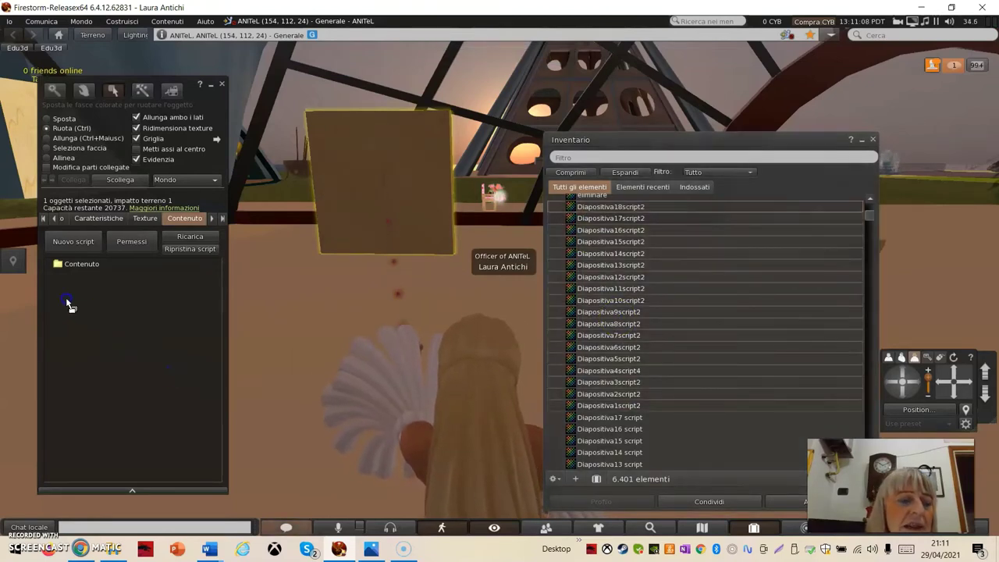
left_click_drag(63, 278, 61, 271)
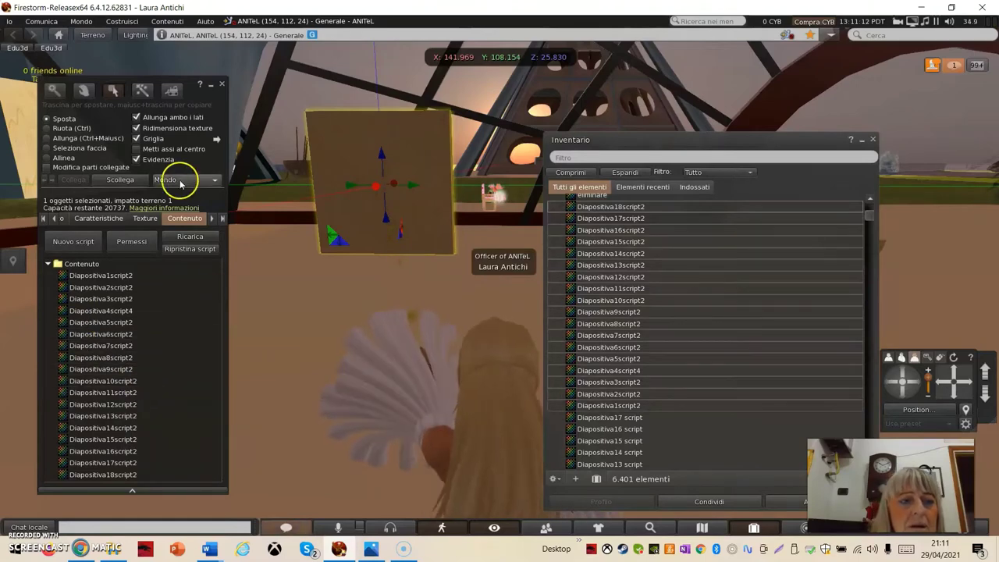
- Add a new script to the panel's contents and rename it proiettore
left_click_drag(149, 82, 210, 78)
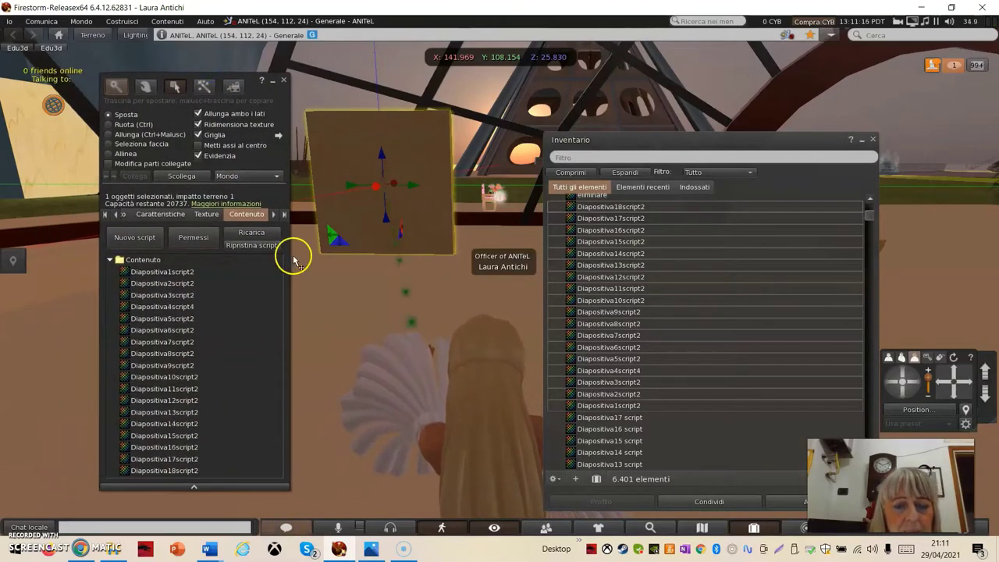
left_click(134, 238)
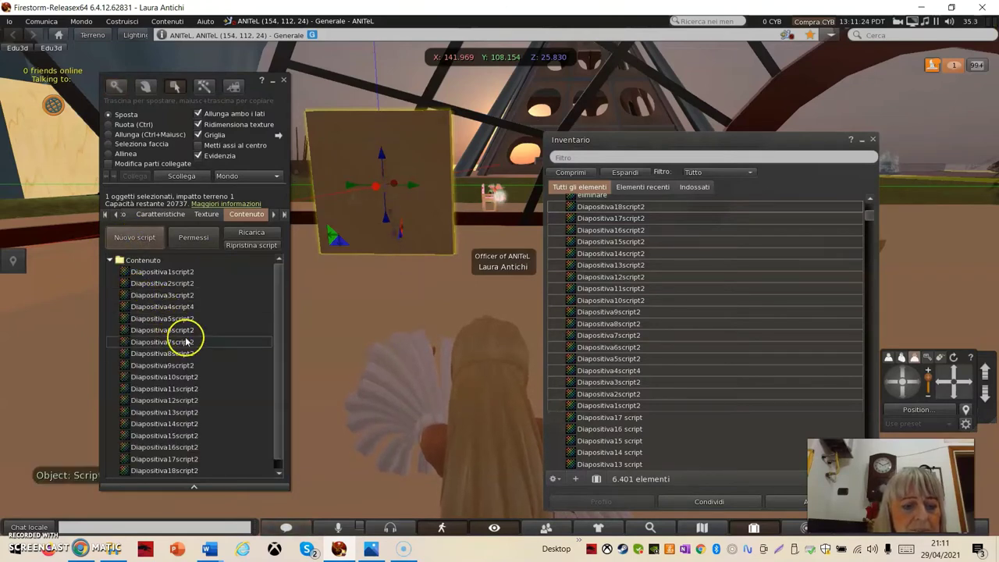
scroll(185, 336, "down", 1)
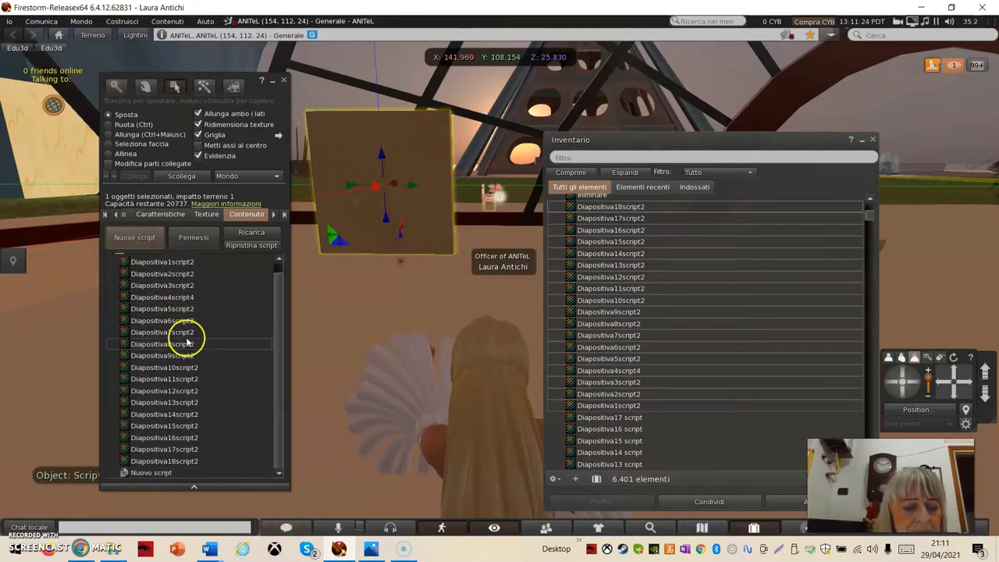
right_click(153, 473)
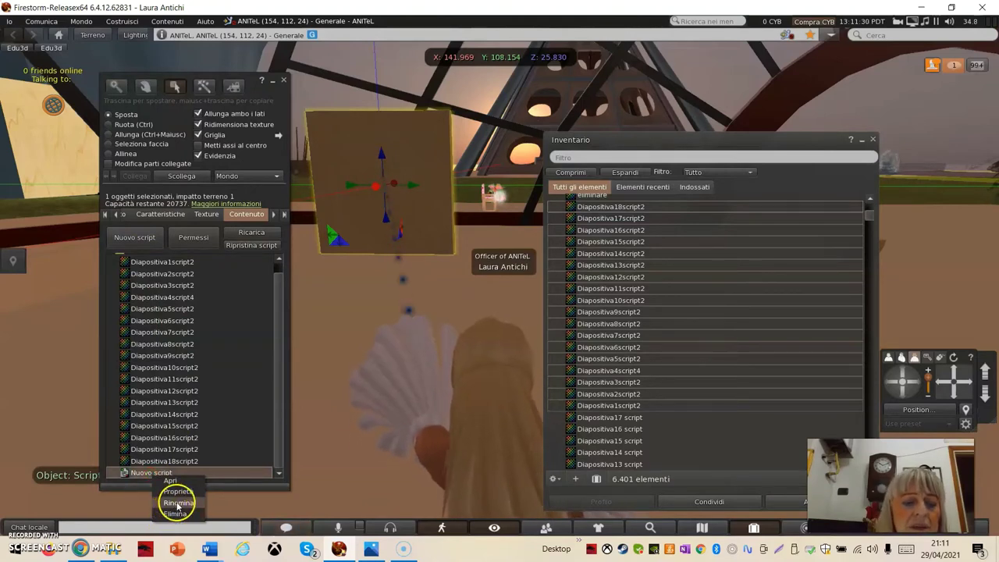
left_click(178, 504)
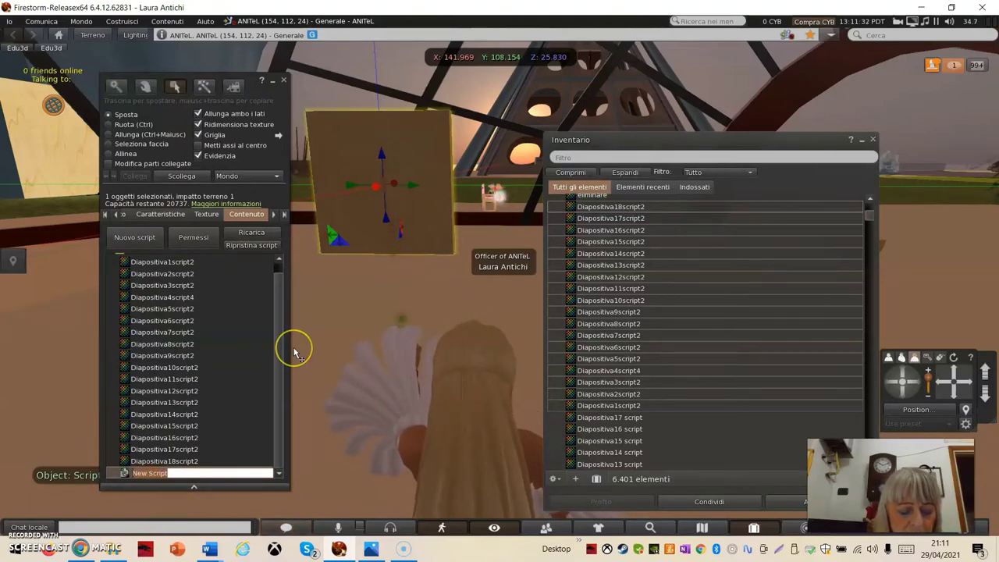
key("BackSpace")
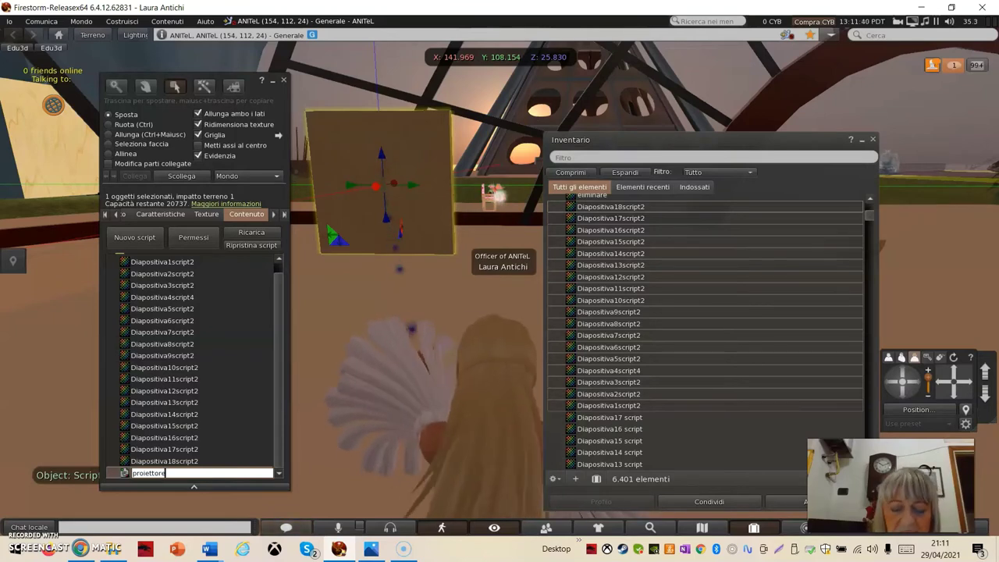
key("Return")
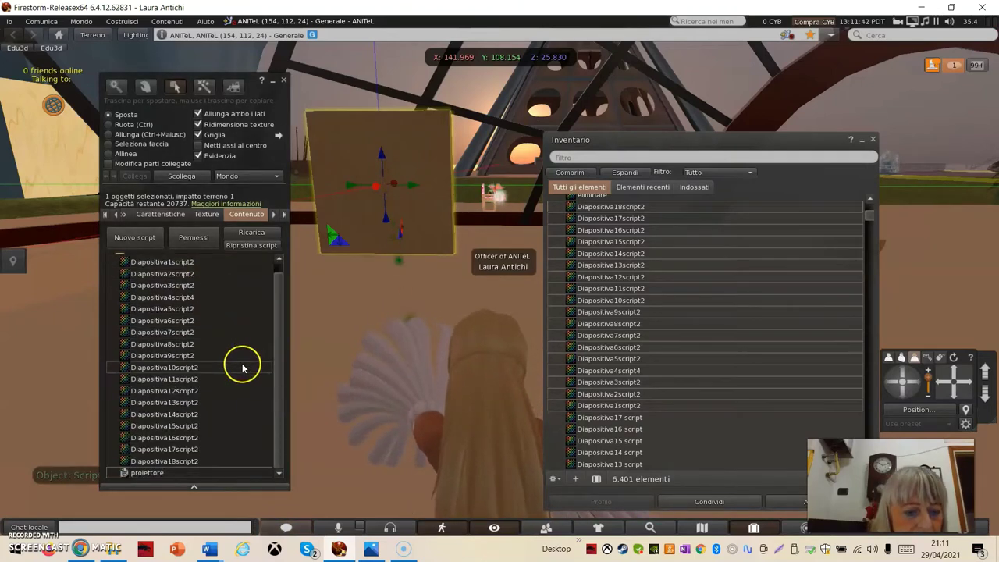
- Open the proiettore script and replace all of its default code with the copied script that cycles through the inventory textures on all sides
scroll(251, 442, "down", 1)
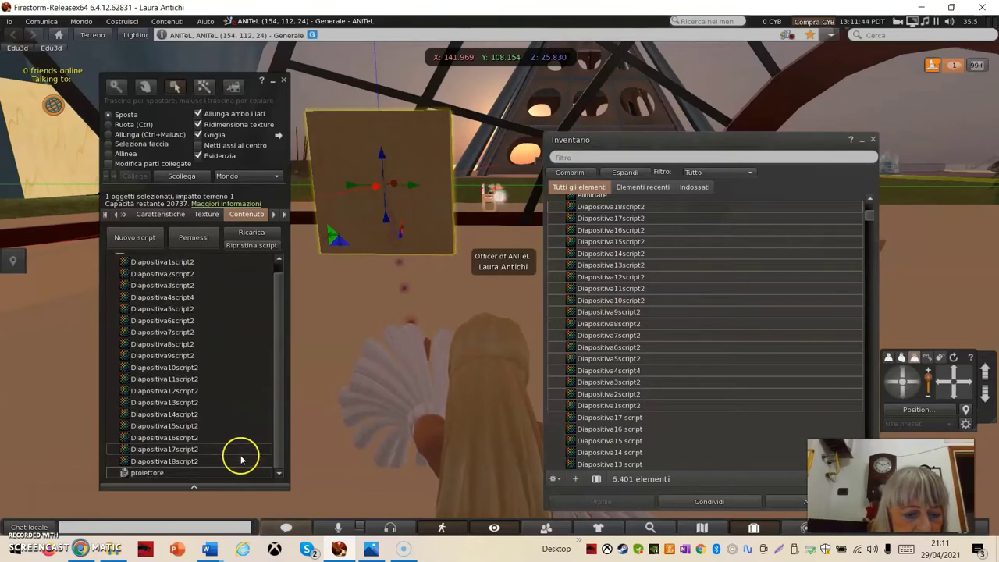
double_click(144, 473)
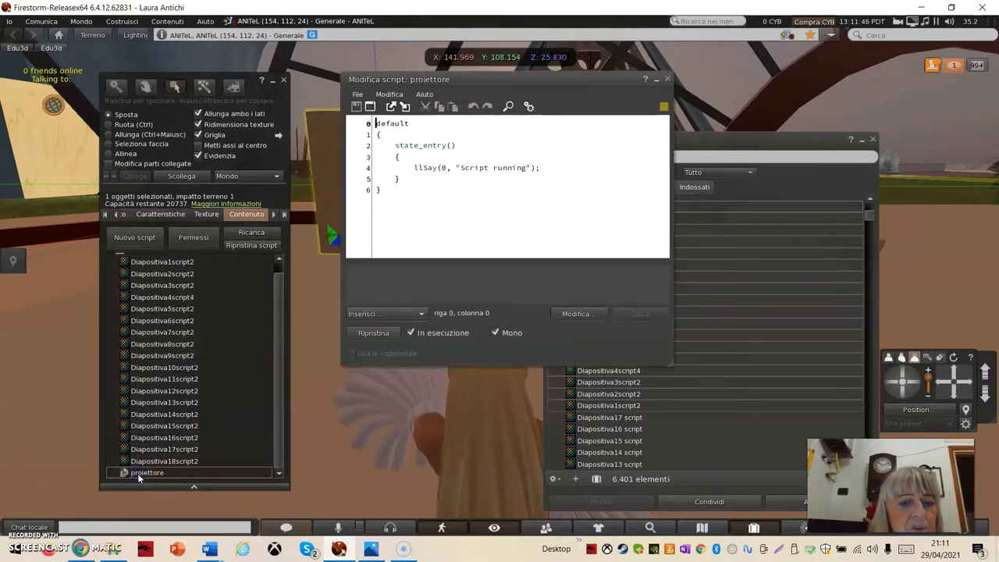
left_click(162, 439)
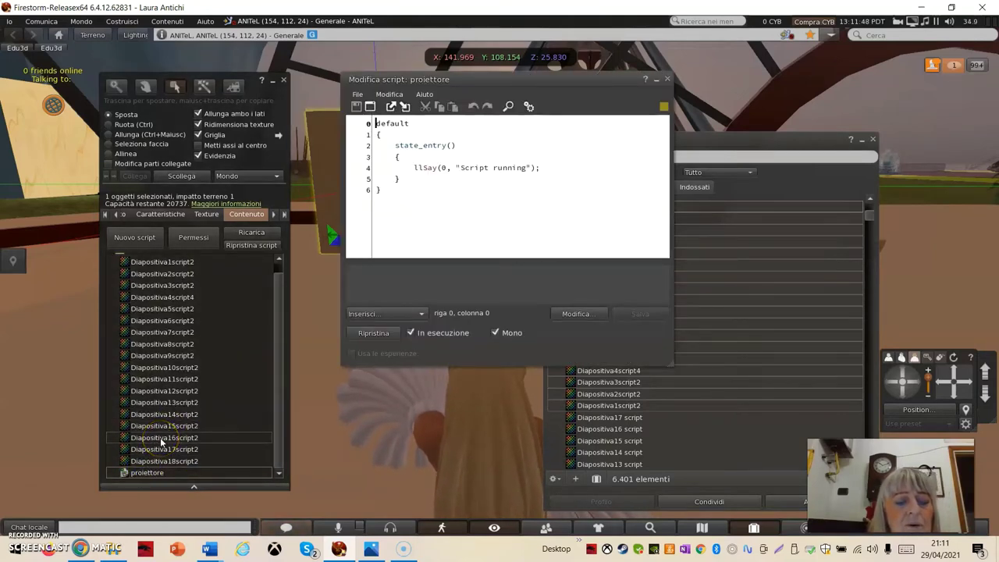
left_click(153, 451)
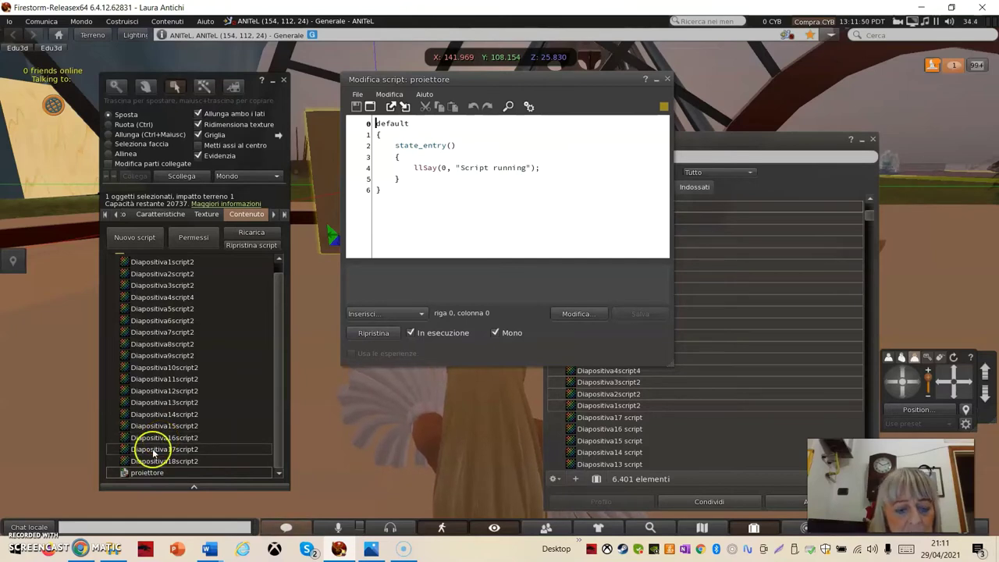
left_click(446, 182)
left_click(370, 125)
left_click_drag(375, 125, 459, 221)
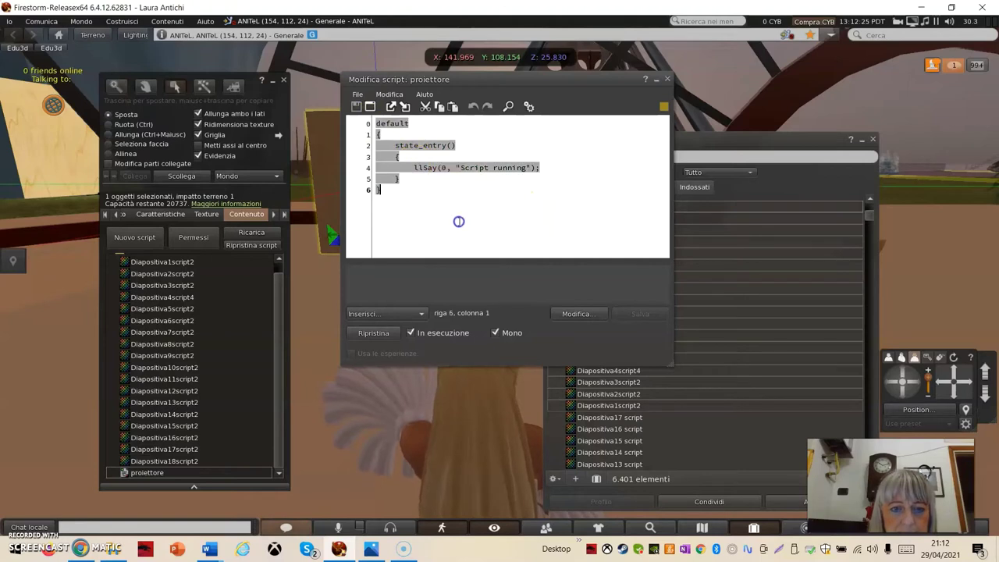
key("ctrl+v")
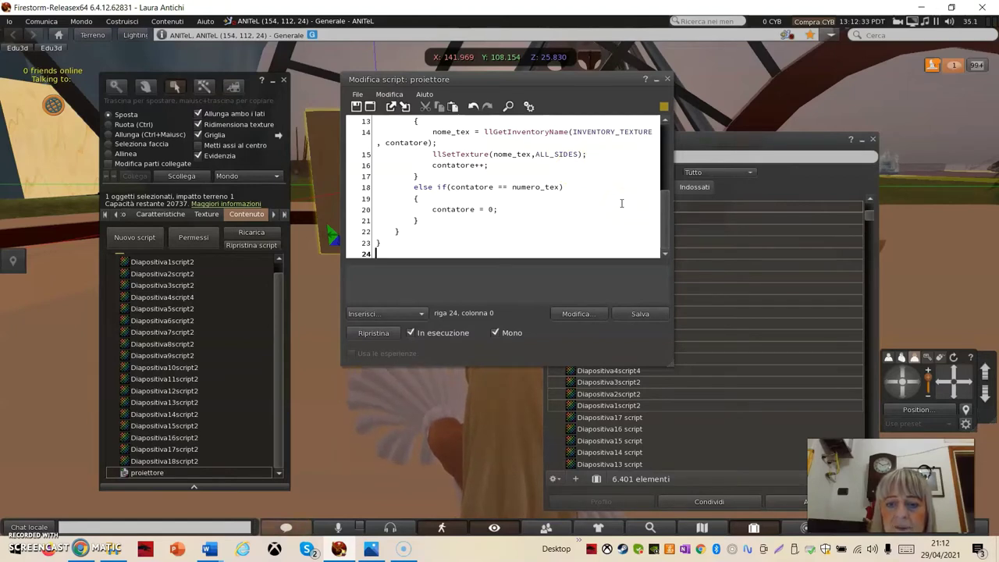
- Save the proiettore script and close its editor
left_click(640, 314)
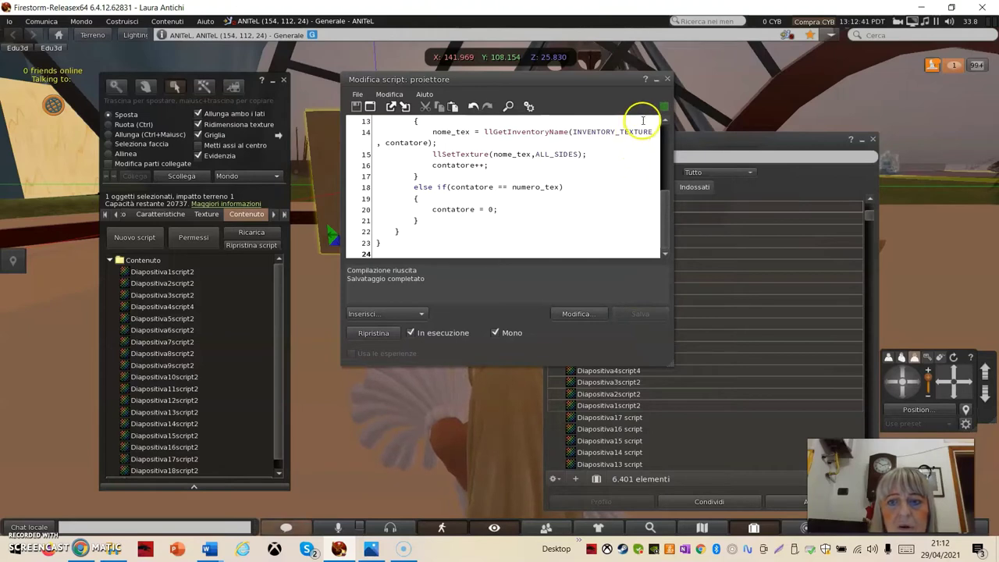
left_click(668, 82)
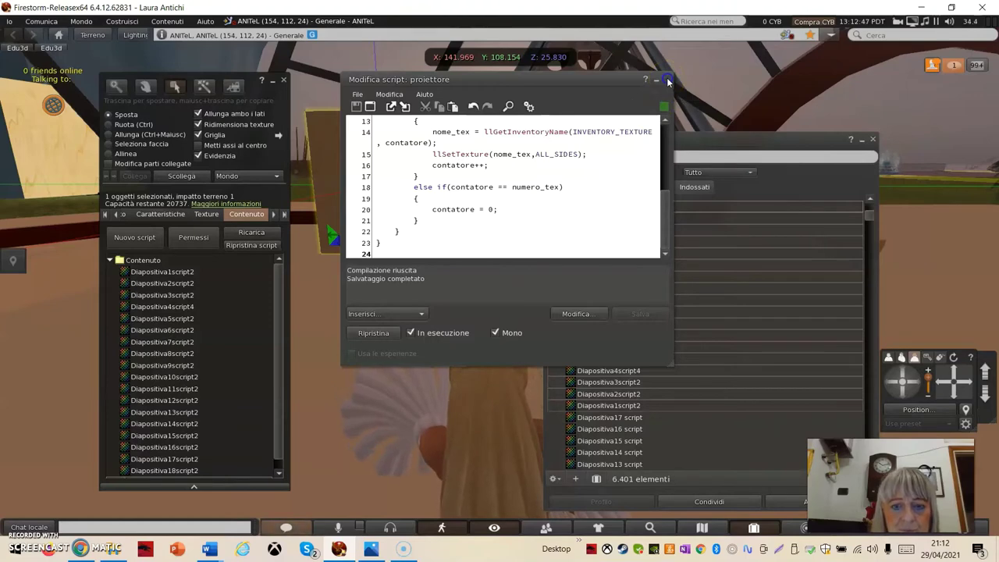
left_click(668, 81)
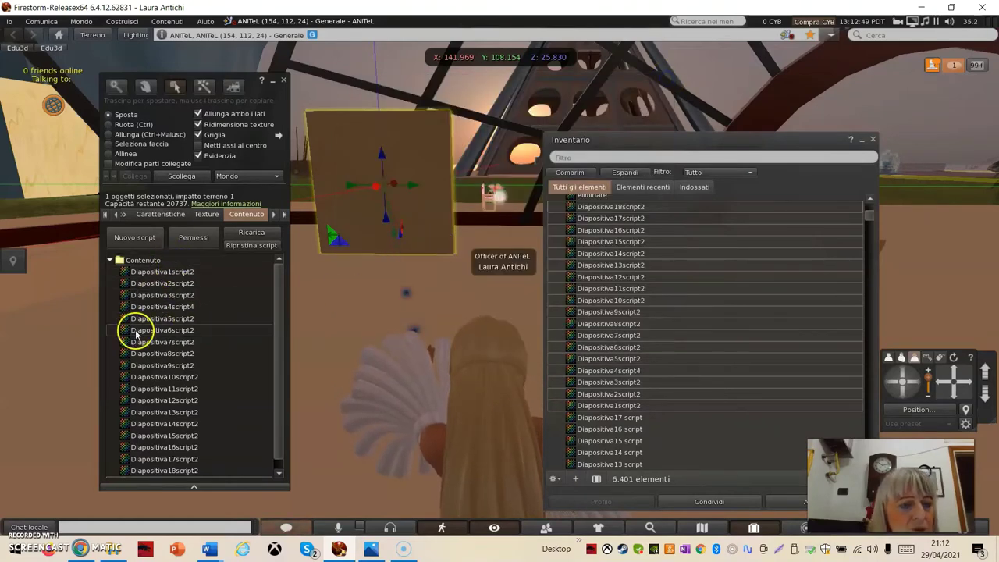
- Apply content permissions to all item types in the panel: group share, copy for anyone, and modify, copy and transfer for the next owner
left_click(115, 216)
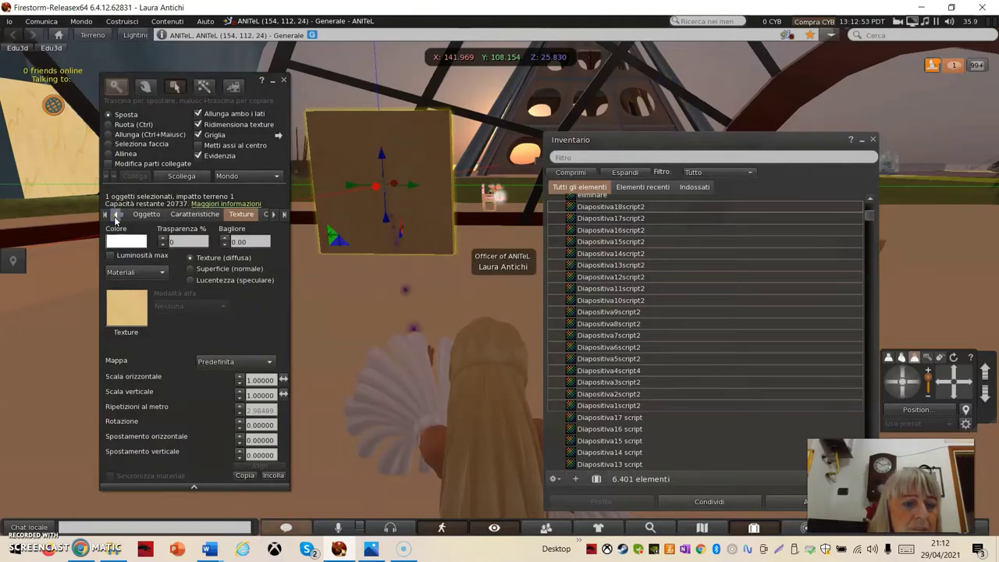
left_click(266, 214)
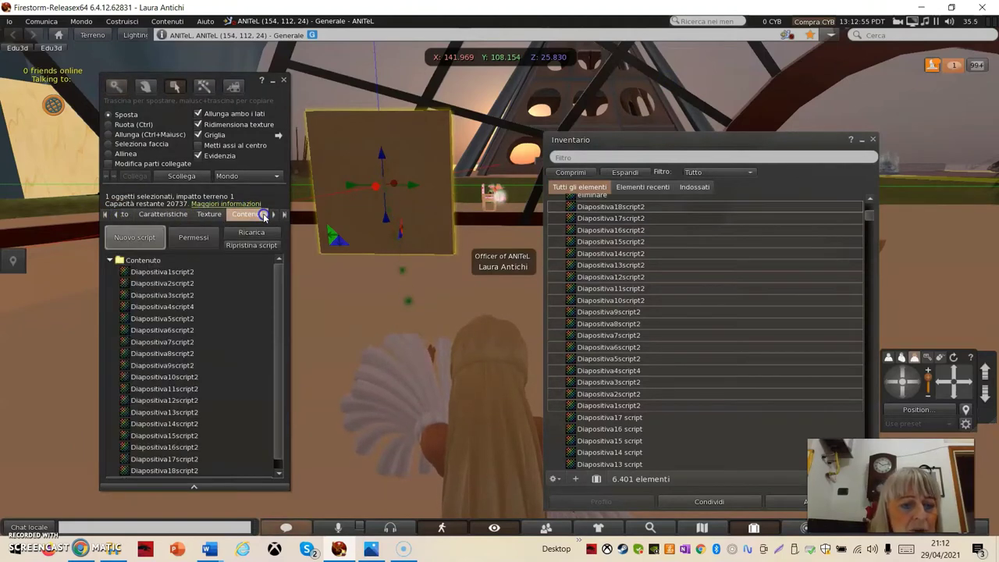
scroll(216, 304, "down", 1)
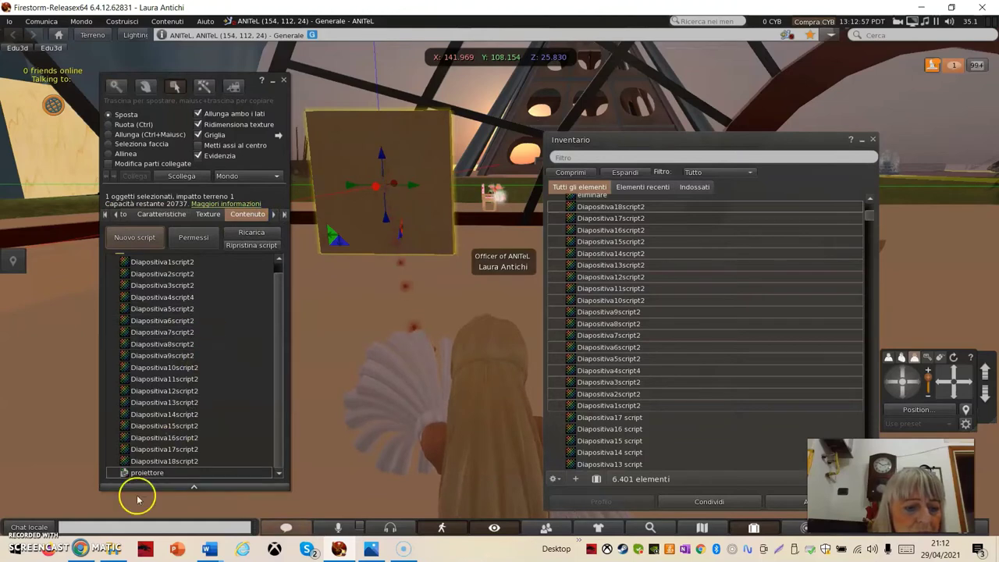
left_click(149, 474)
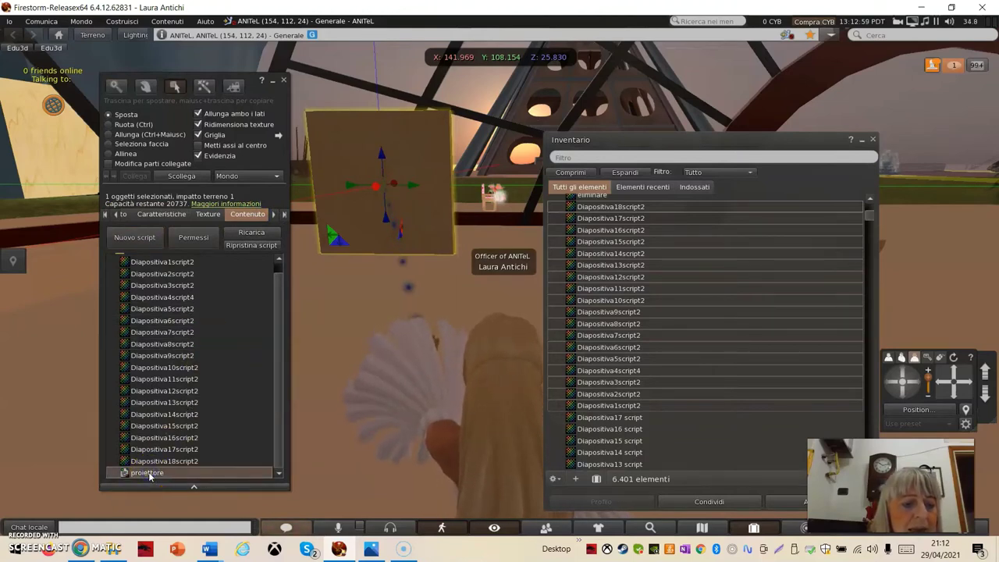
left_click(194, 238)
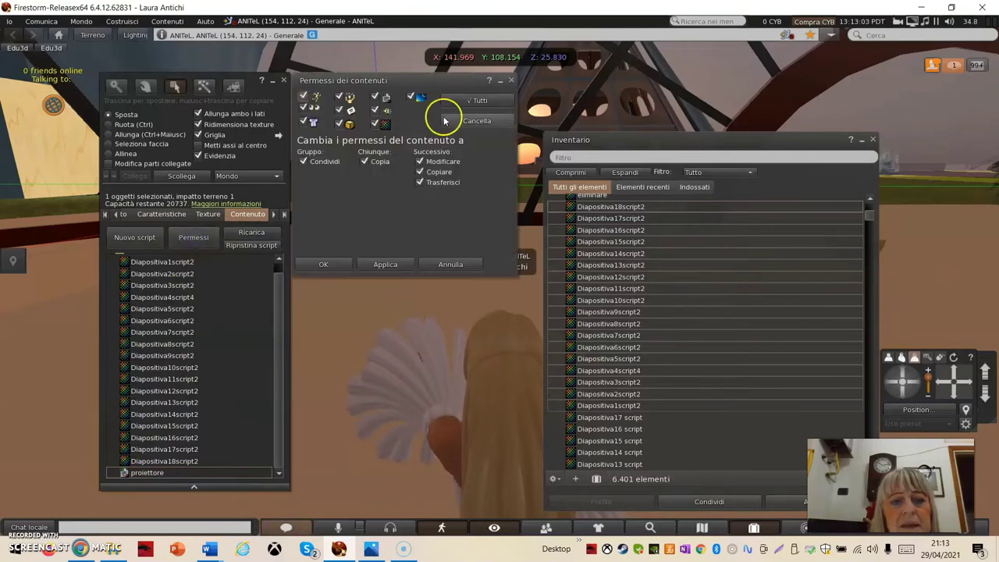
left_click(483, 100)
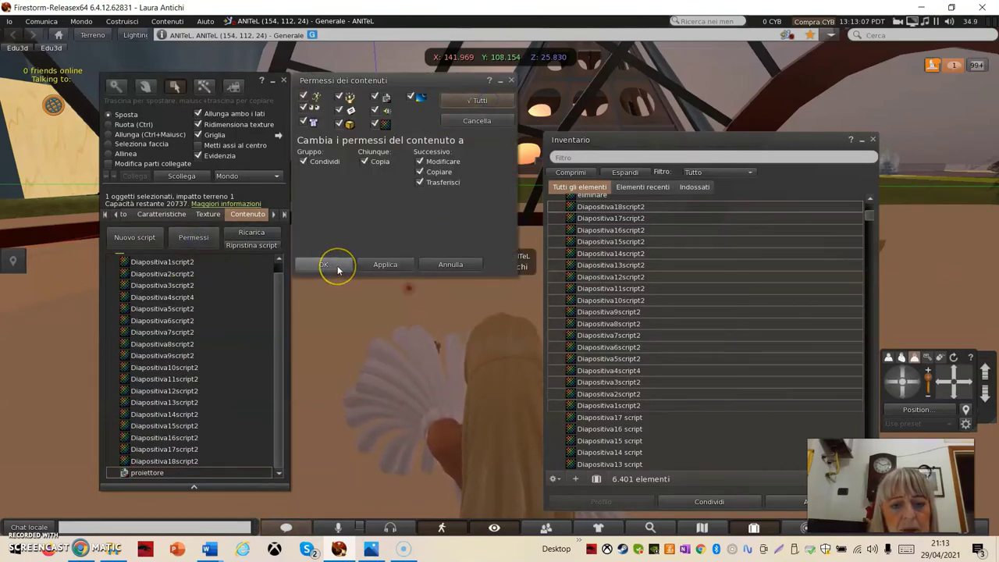
left_click(337, 266)
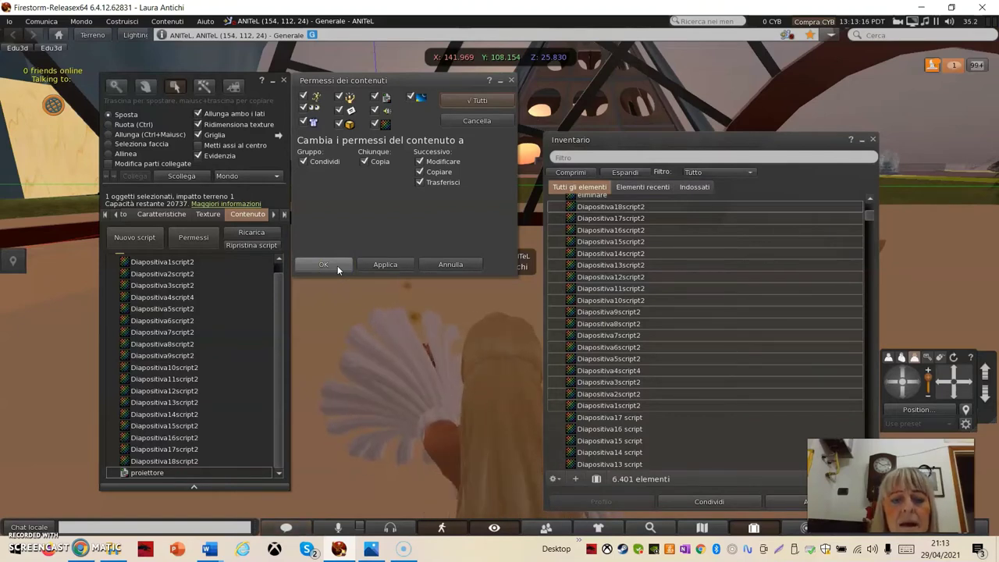
left_click(384, 265)
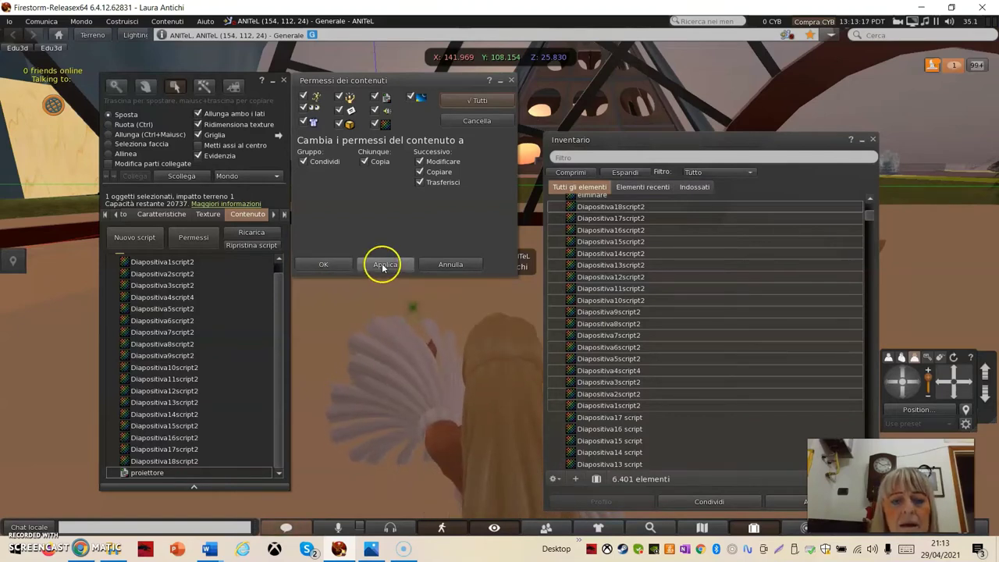
left_click(324, 266)
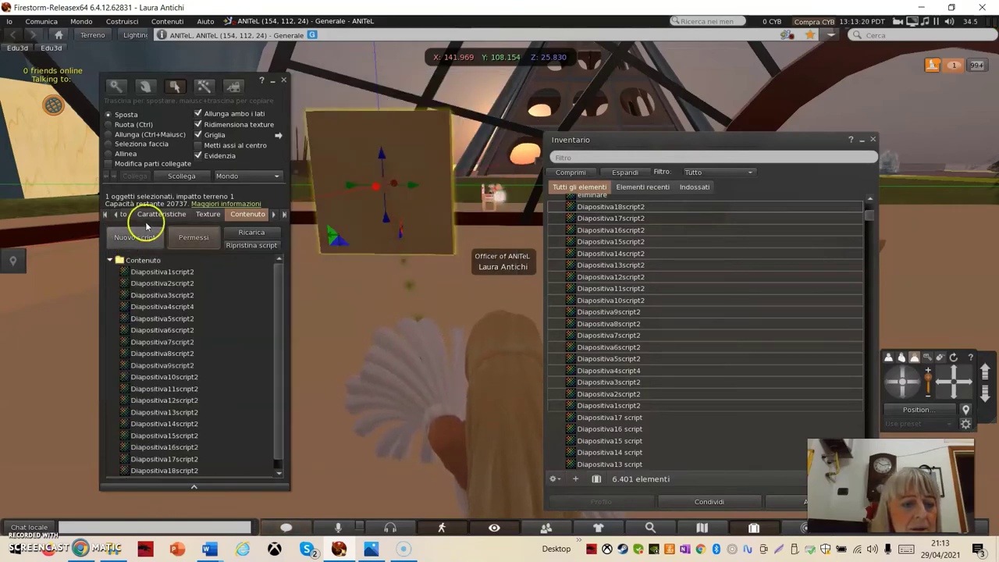
- Name the panel object "Proiettore diapositive" and give it the description "lezione di script"
left_click(117, 216)
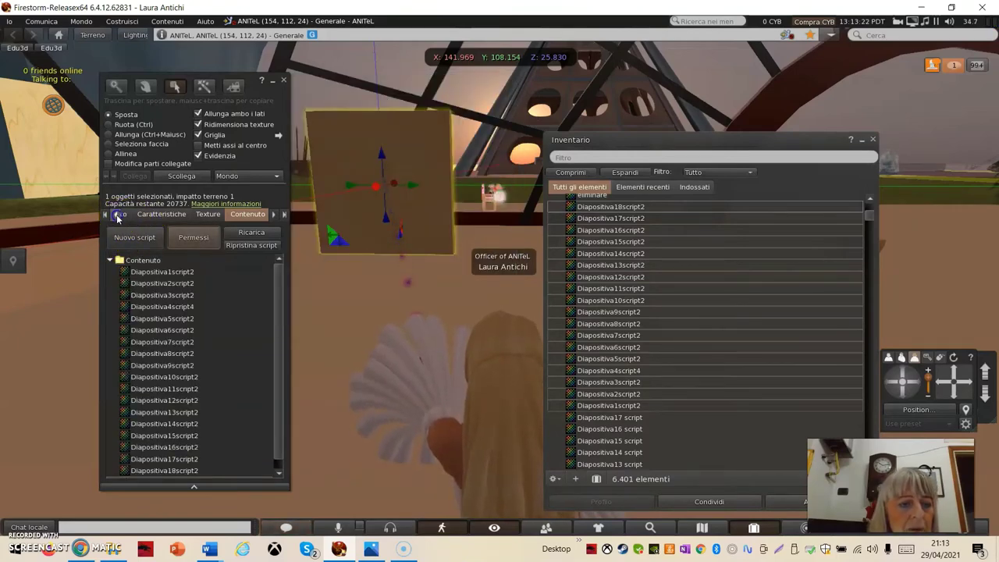
left_click(117, 215)
left_click(117, 216)
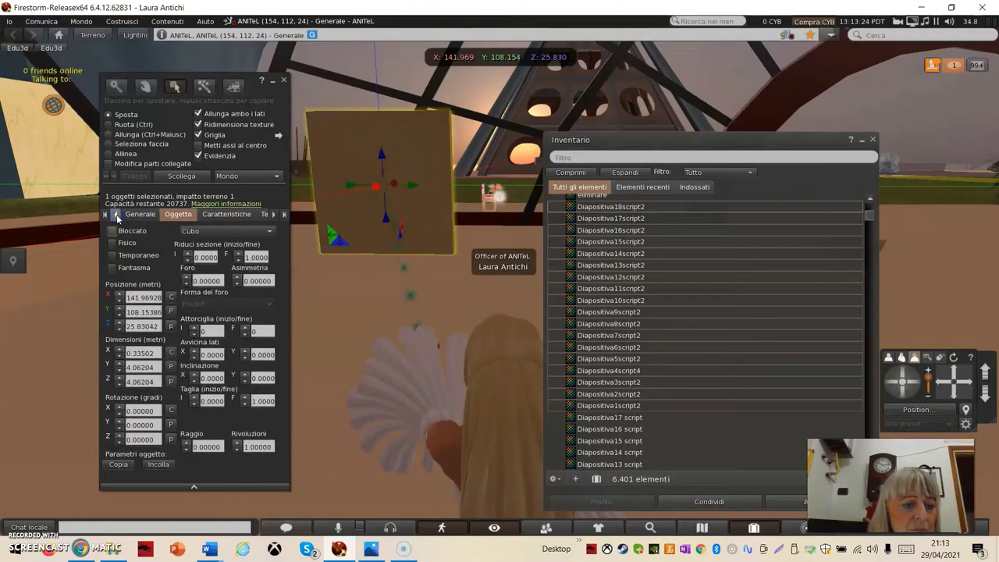
left_click(118, 215)
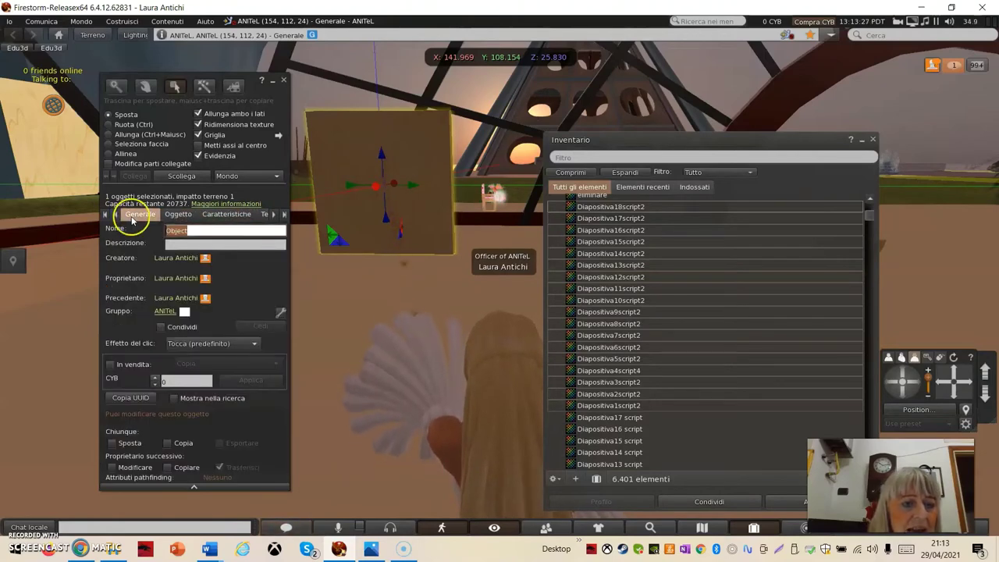
left_click(206, 232)
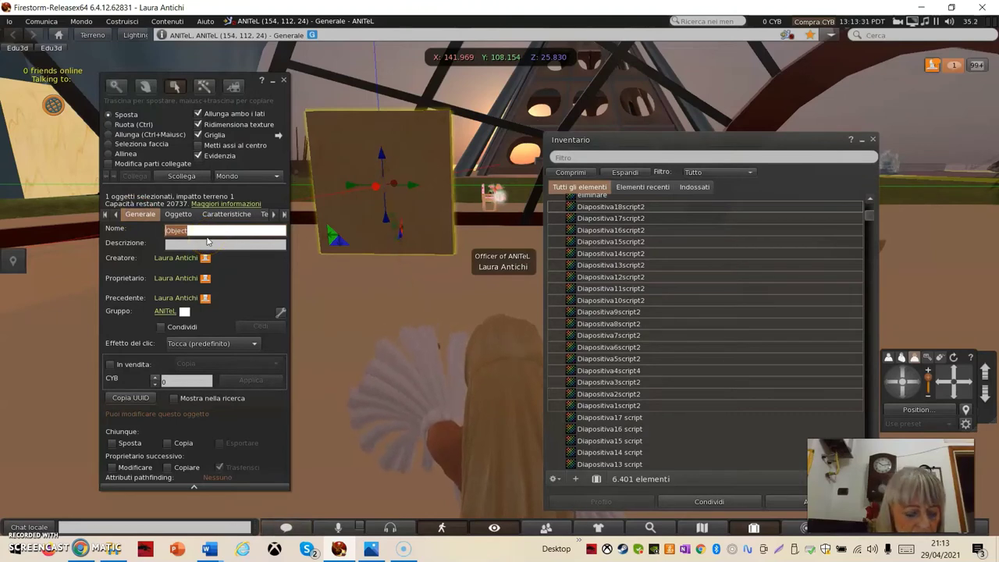
type("Pro")
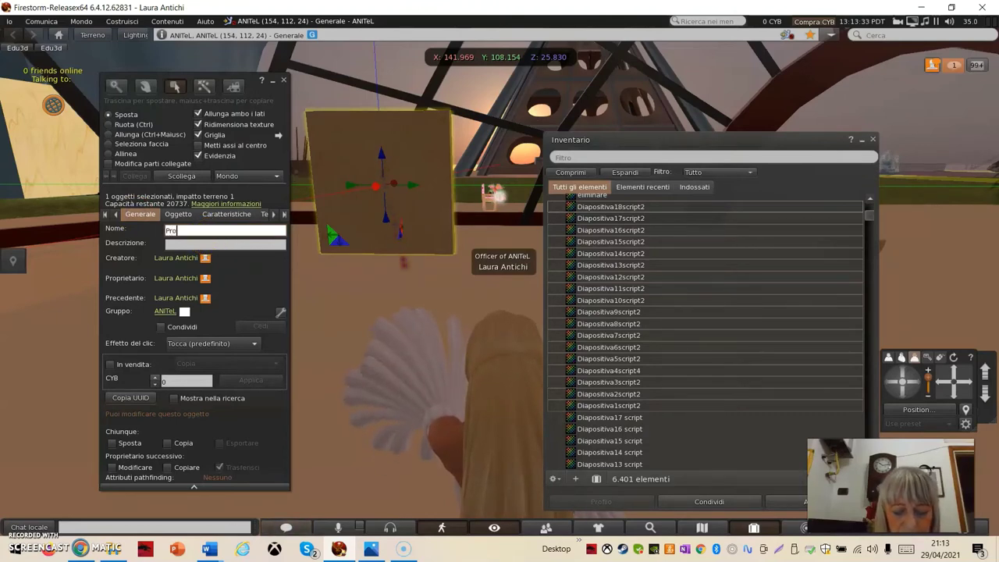
type("iettore ")
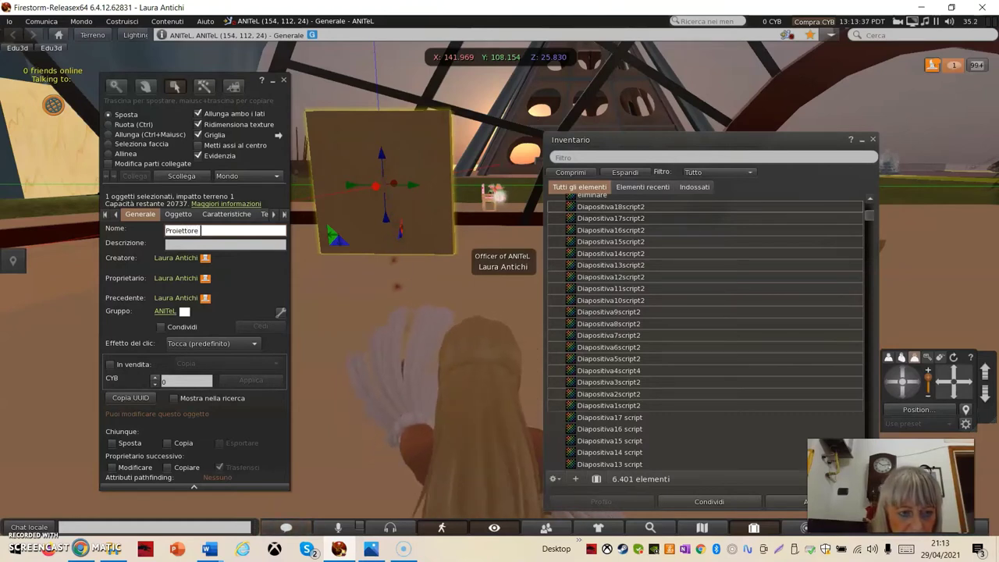
type("diapositive")
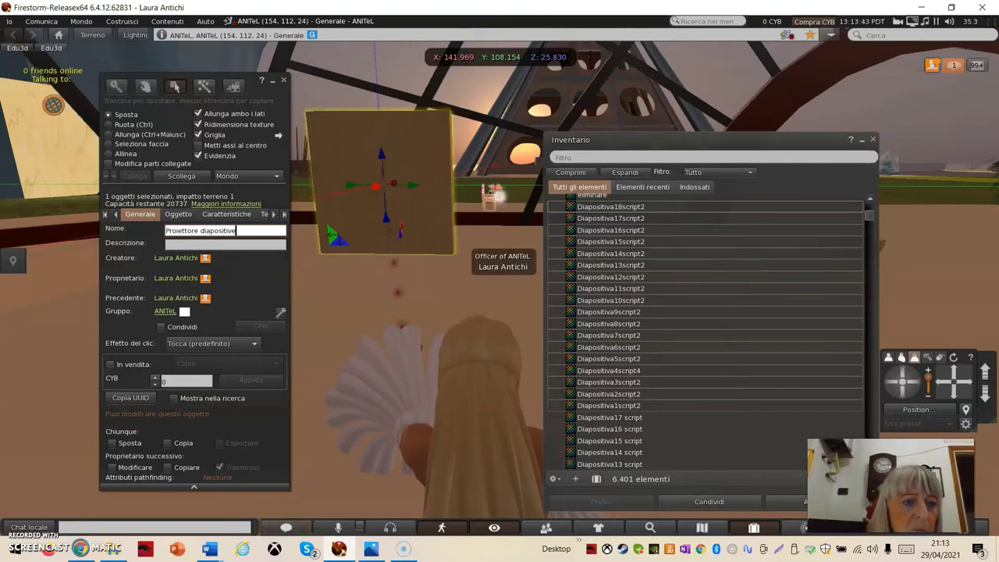
left_click(179, 245)
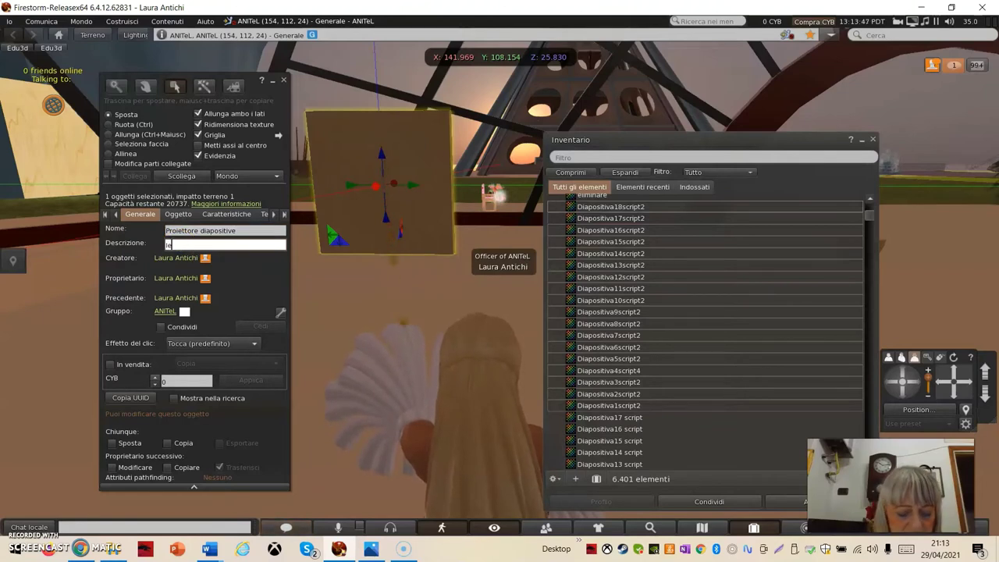
type("lezion")
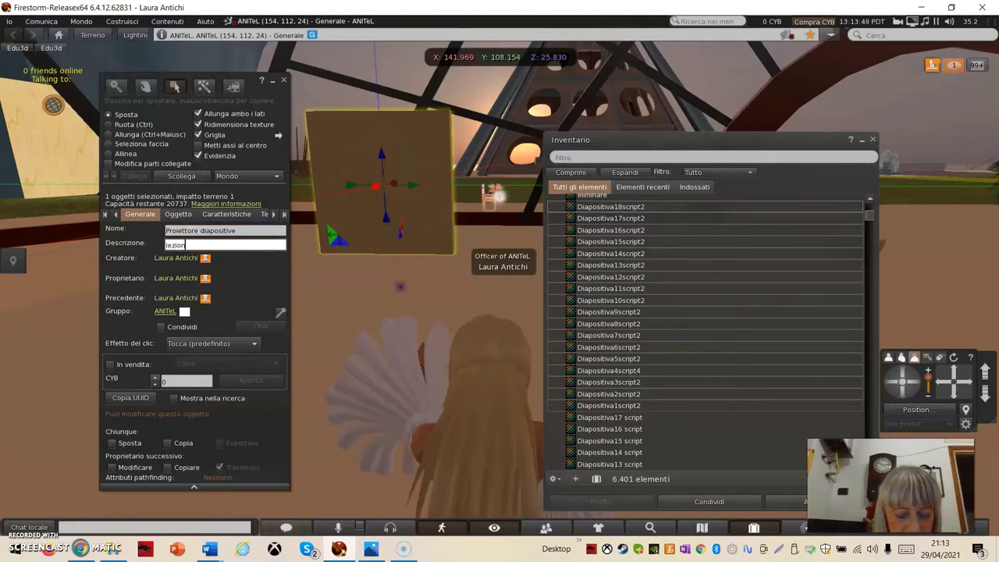
type("e di script")
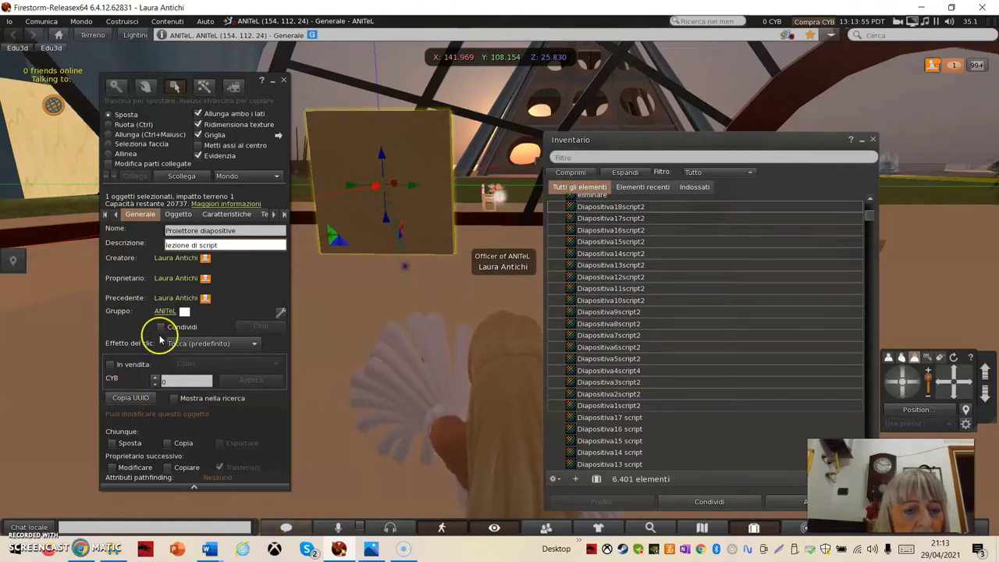
- Share the panel object with the group, let anyone copy it, and allow the next owner to modify and copy it
left_click(160, 329)
left_click(183, 365)
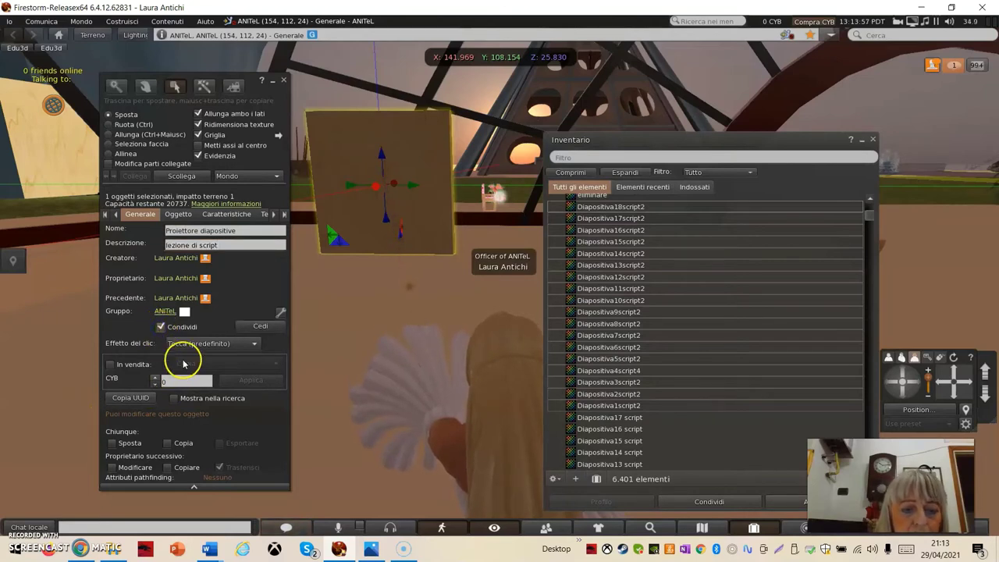
left_click(166, 444)
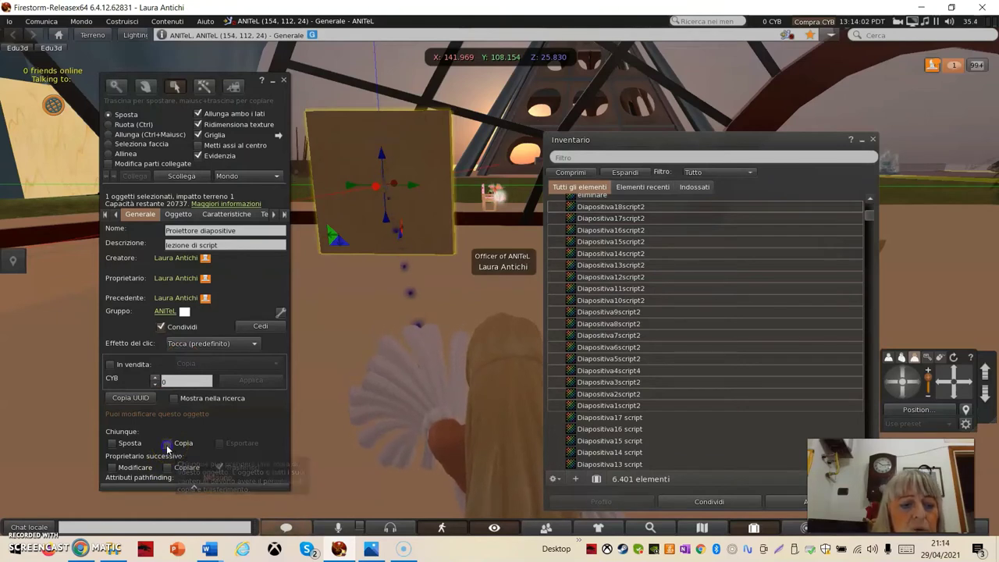
left_click(112, 468)
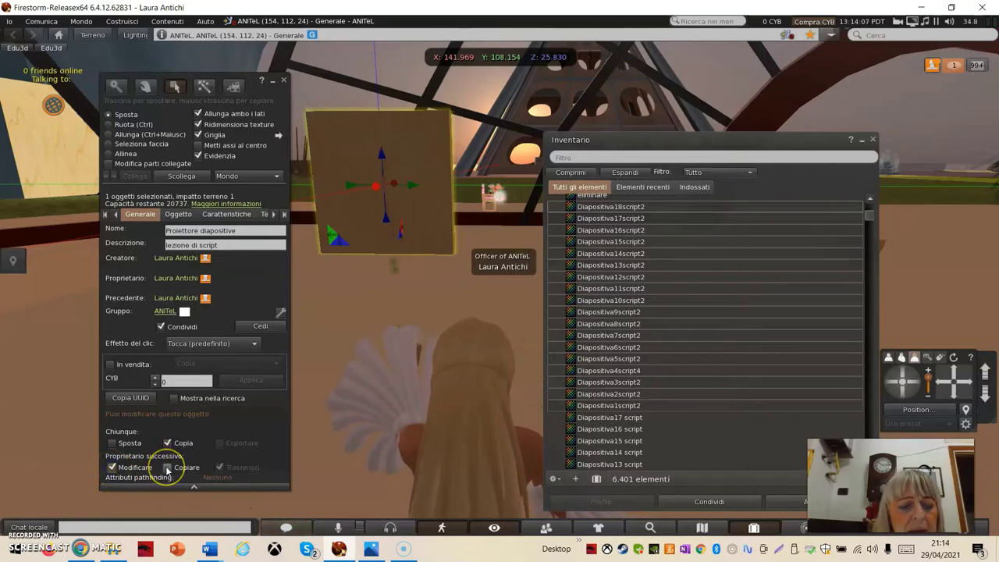
left_click(167, 468)
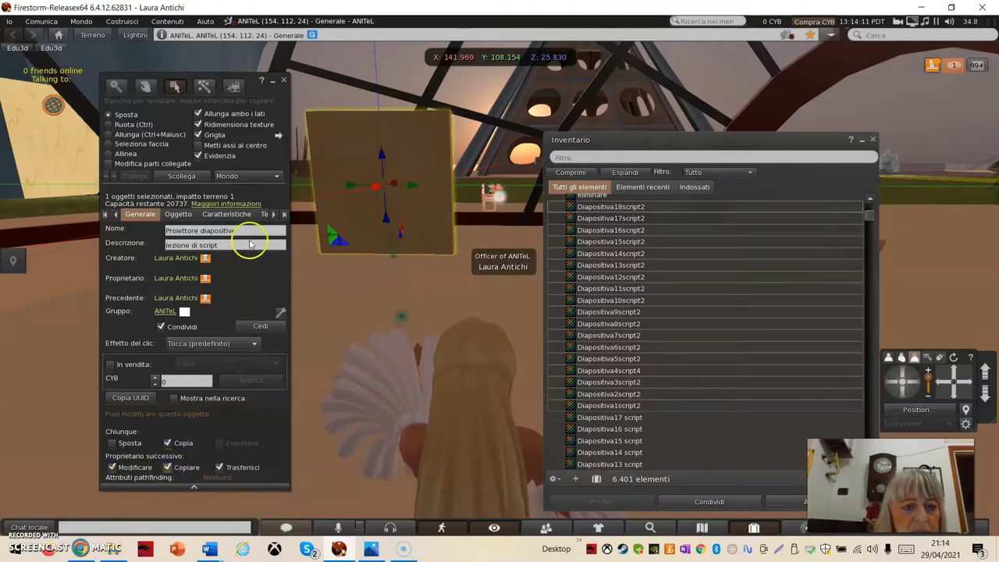
- Select only the panel's front face and apply the Diapositiva1script2 texture to it
left_click(264, 215)
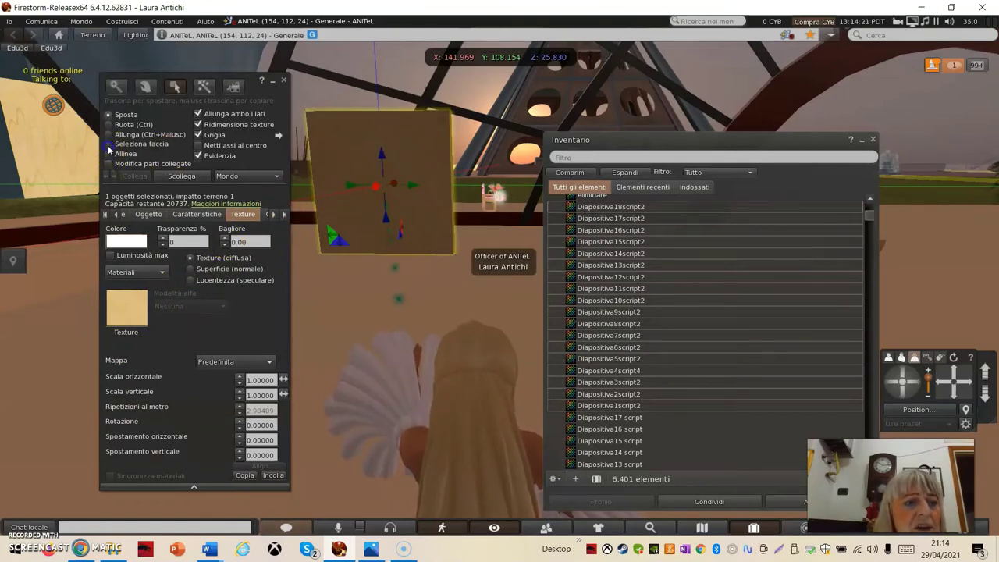
left_click(108, 145)
left_click(374, 187)
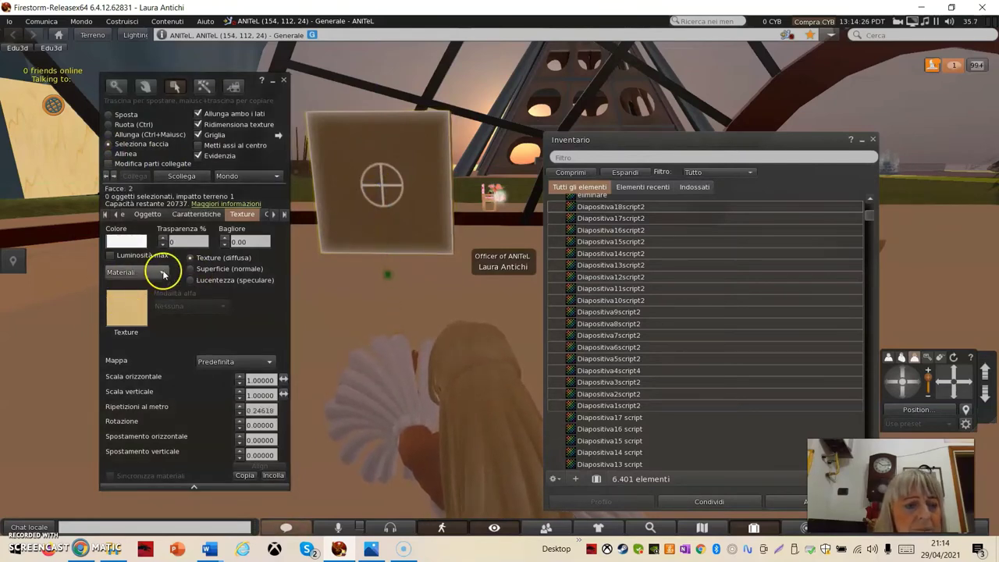
left_click(128, 311)
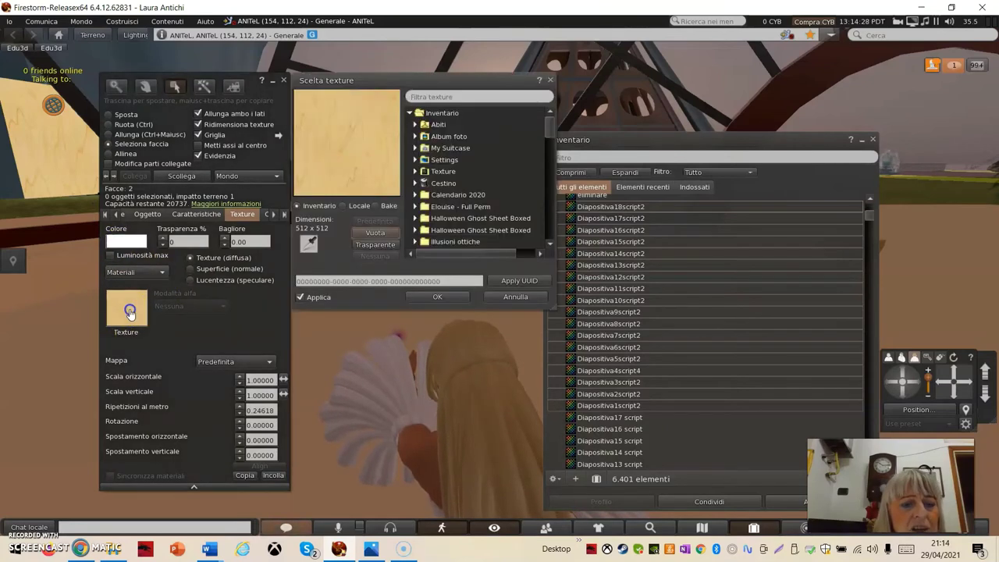
left_click(414, 172)
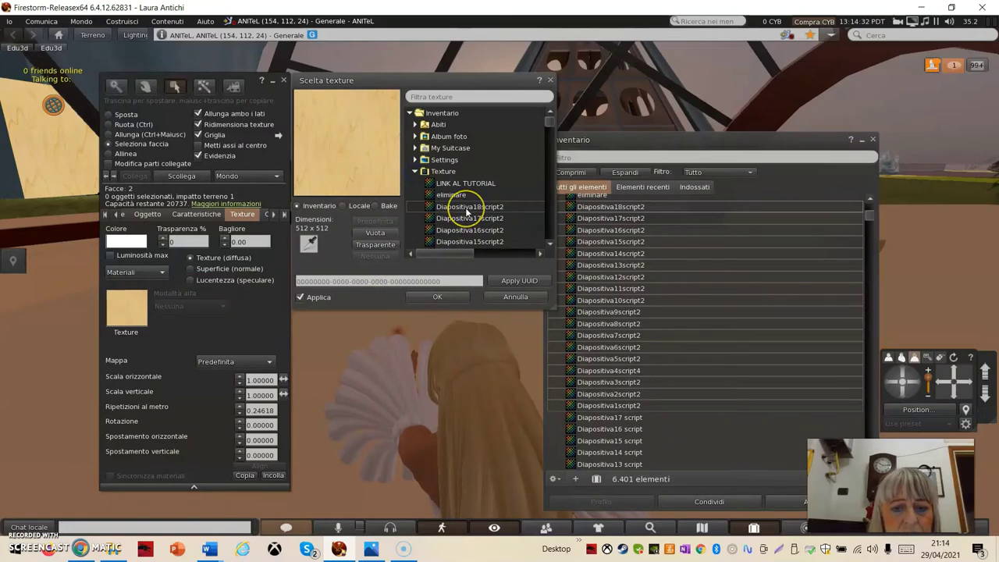
scroll(459, 214, "down", 3)
scroll(466, 211, "down", 5)
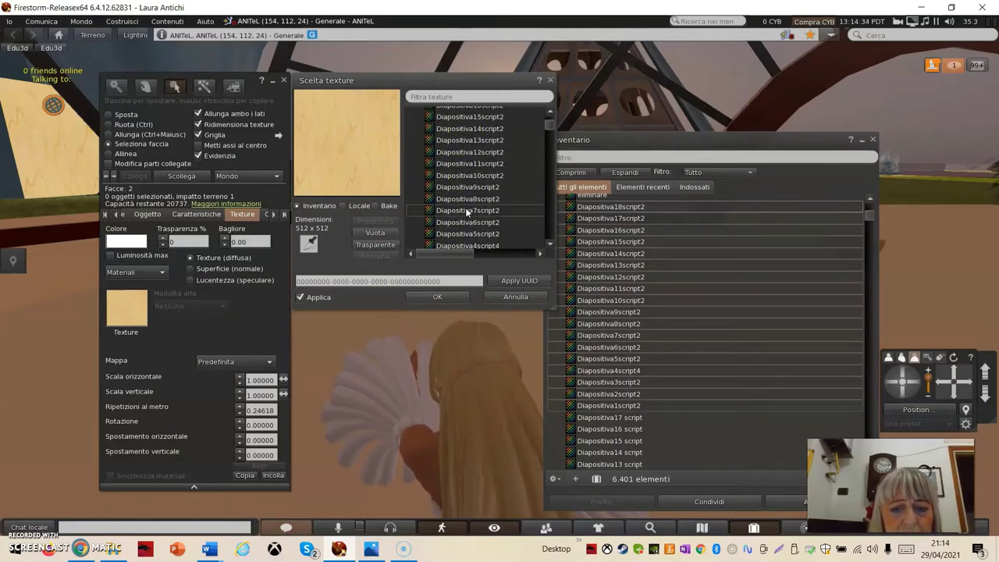
scroll(465, 210, "down", 2)
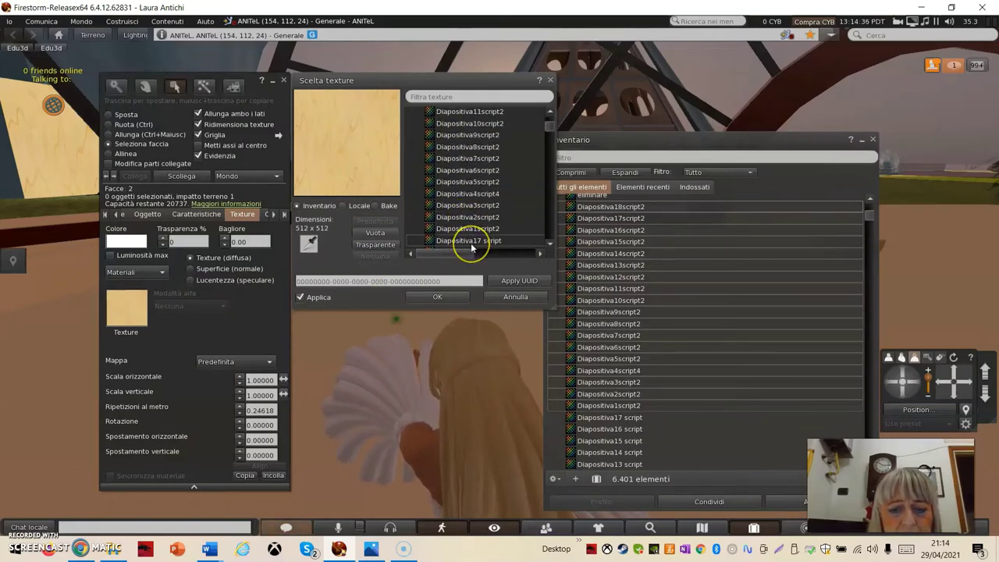
scroll(471, 243, "up", 1)
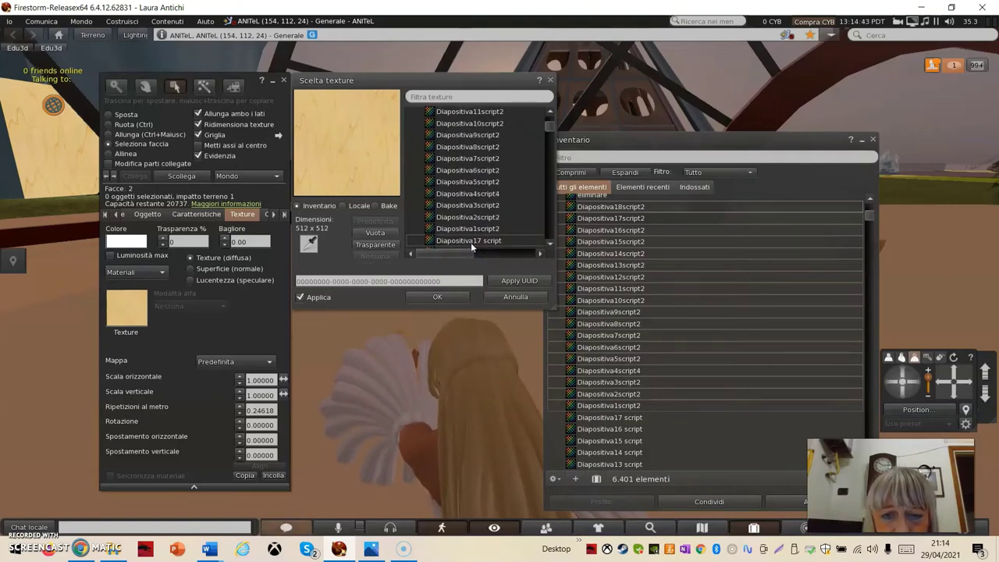
left_click(470, 230)
left_click(469, 230)
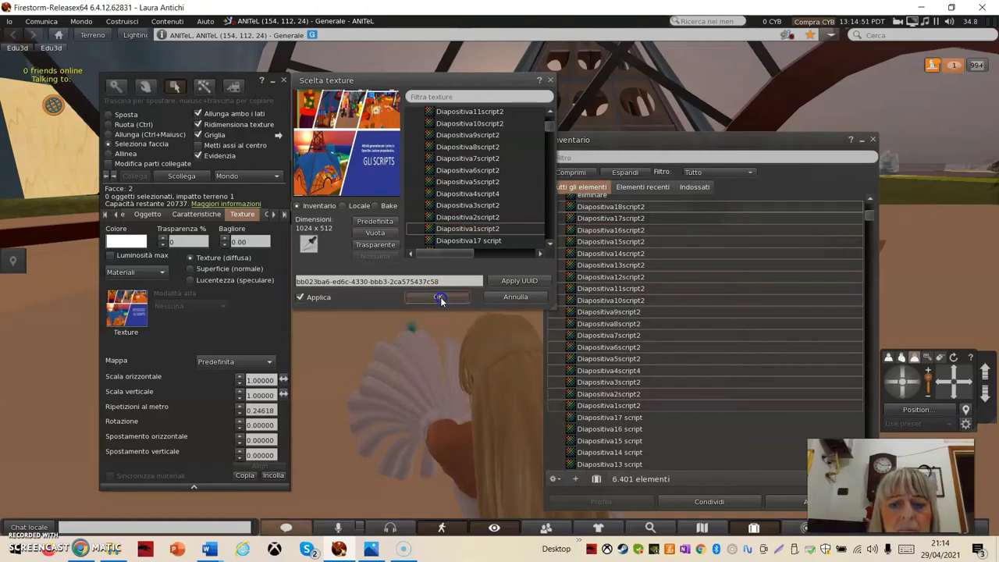
left_click(438, 298)
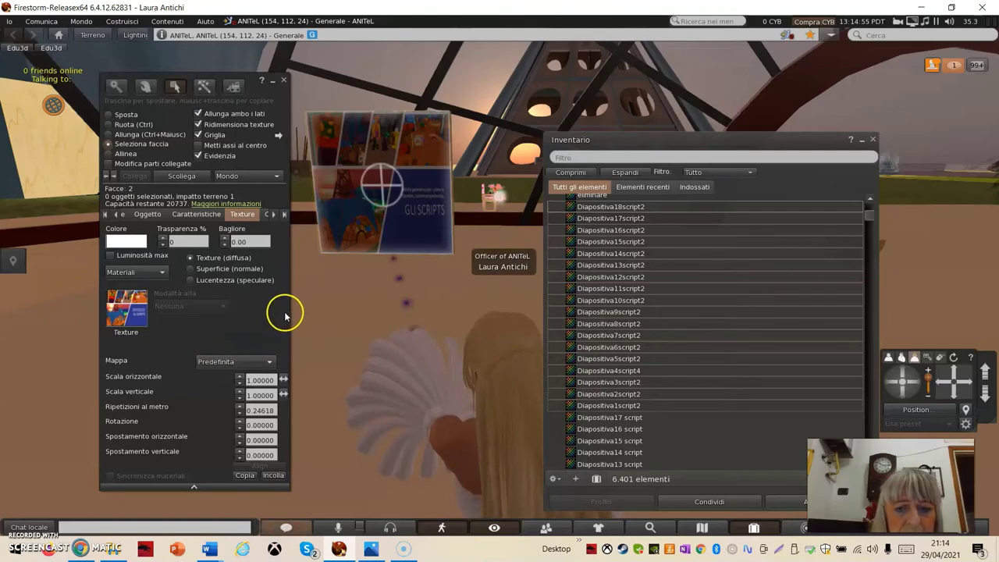
- Close the inventory, deselect the panel and leave build mode
left_click(874, 140)
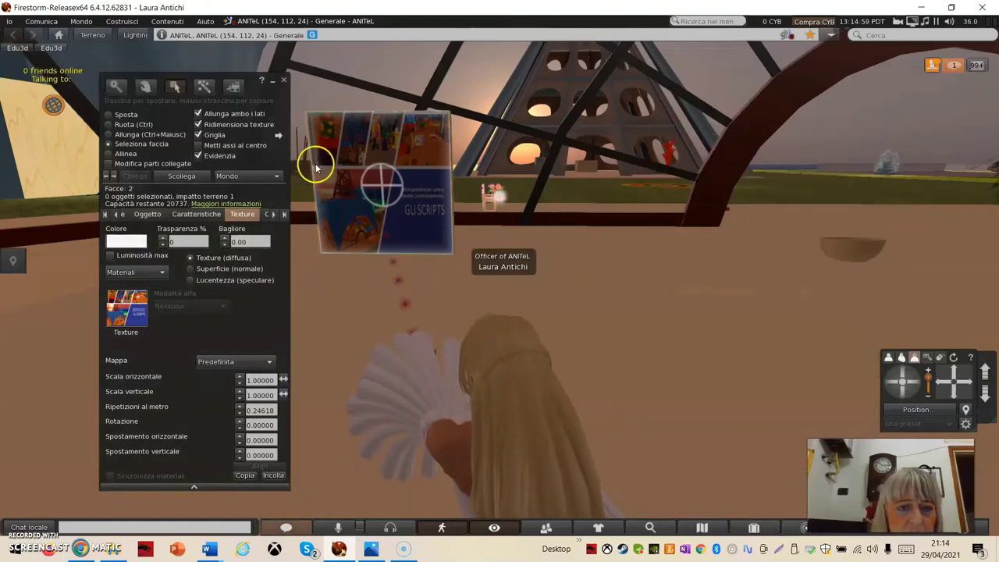
left_click(328, 291)
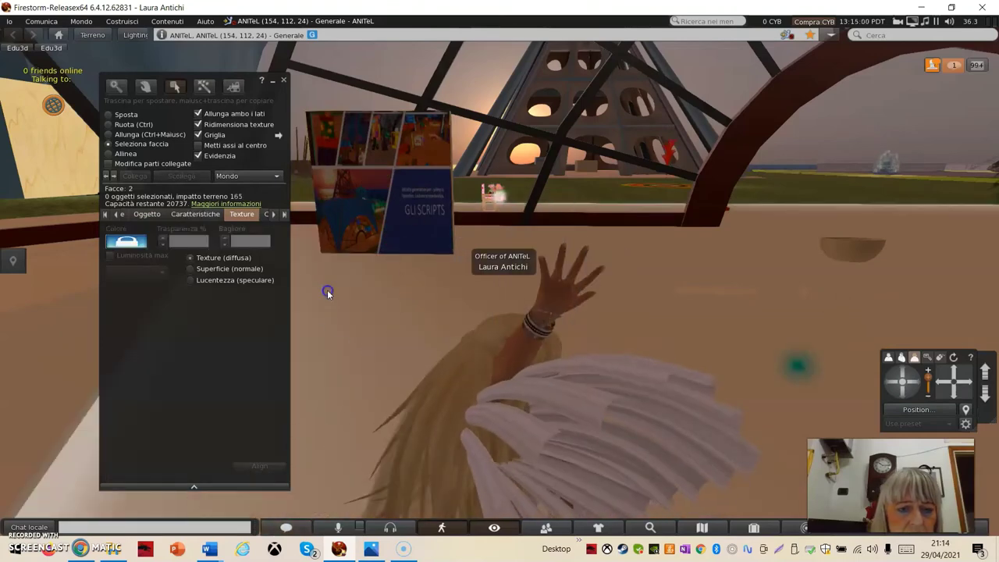
left_click(284, 80)
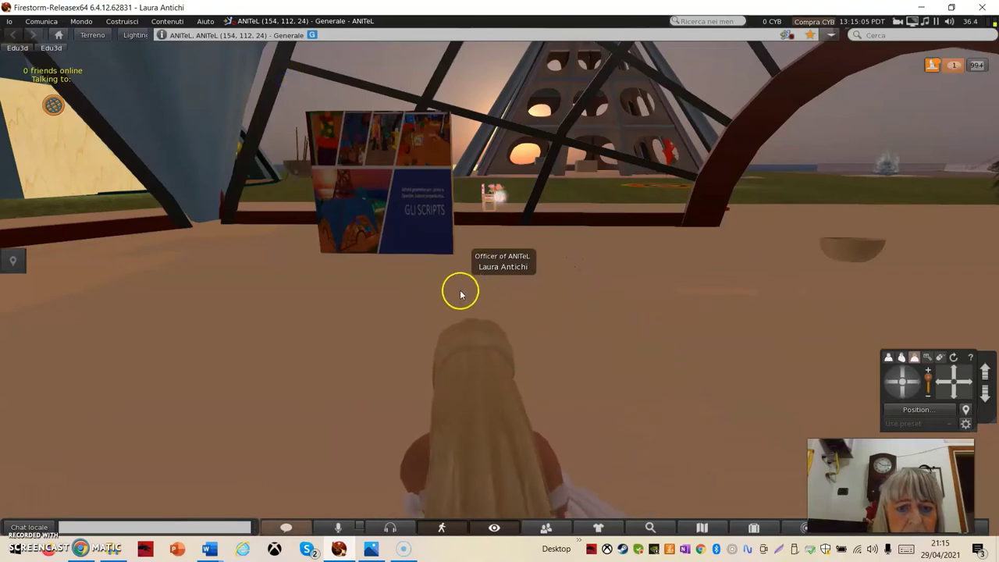
- Test the projector script by touching the panel repeatedly to advance through the slides
left_click(374, 194)
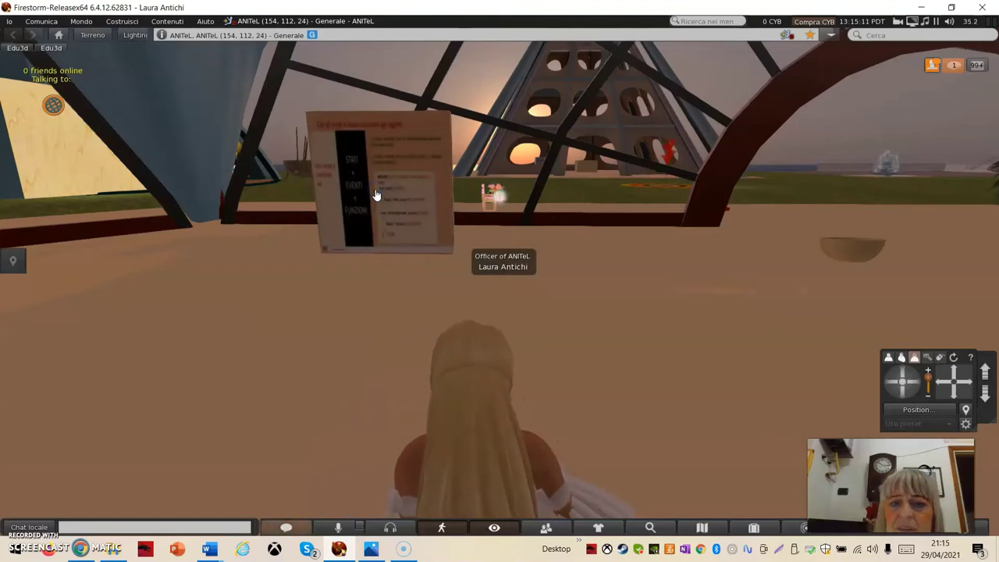
left_click(374, 194)
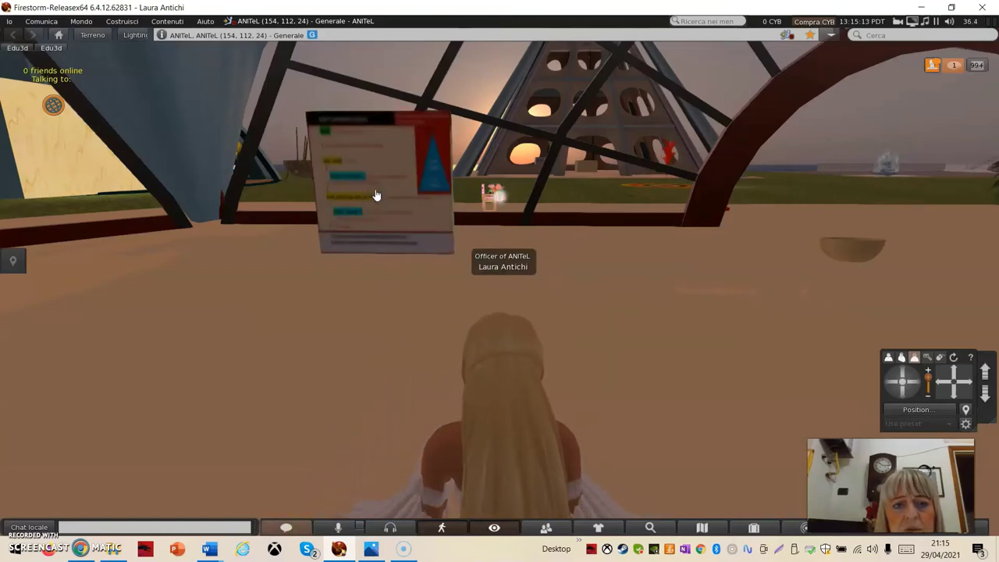
left_click(374, 194)
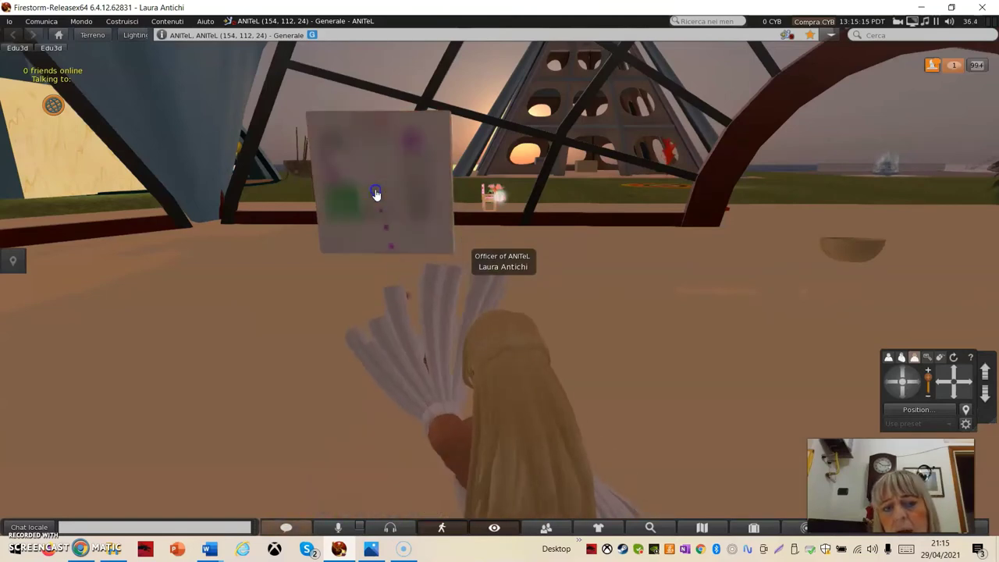
left_click(375, 194)
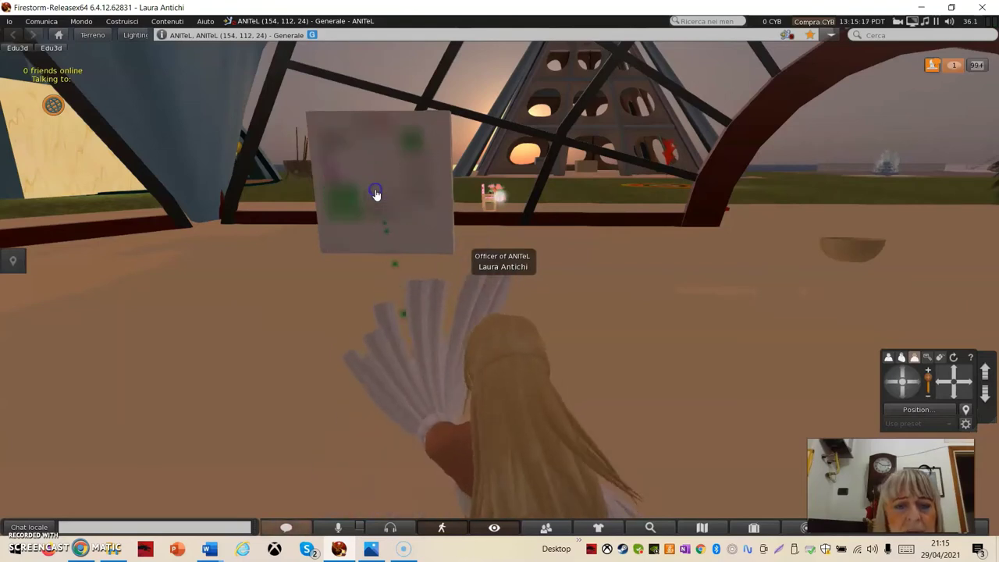
left_click(375, 194)
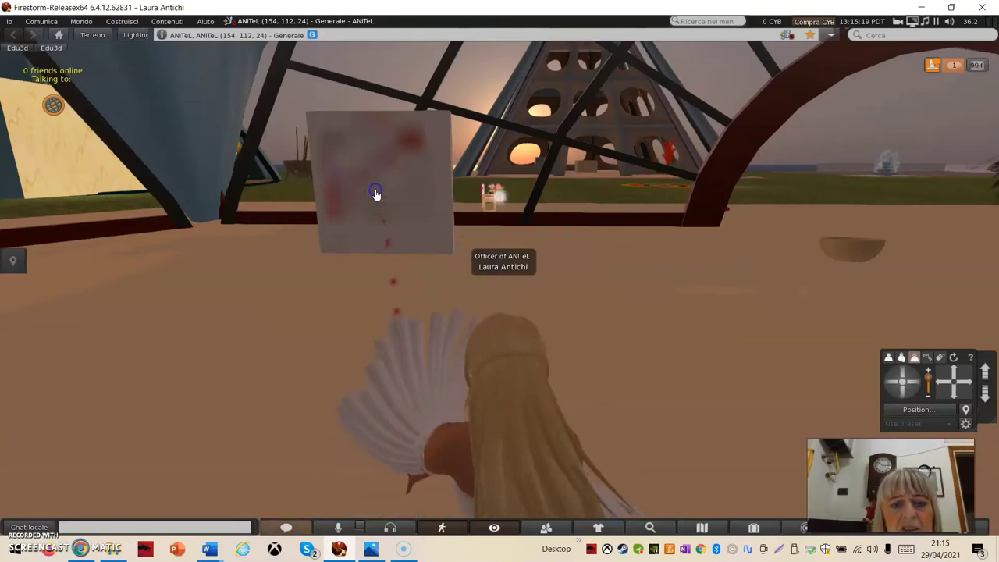
left_click(374, 194)
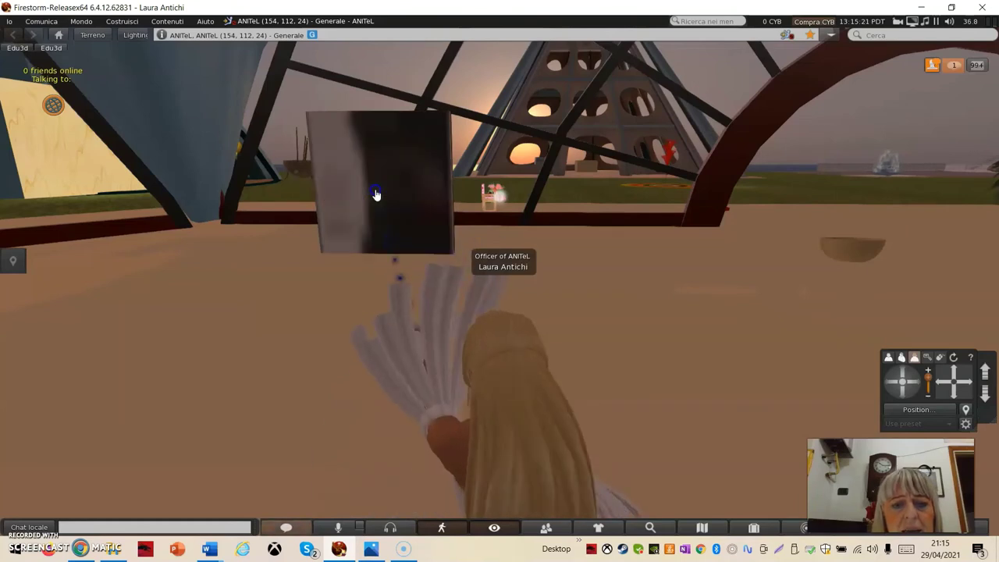
left_click(375, 195)
left_click(375, 195)
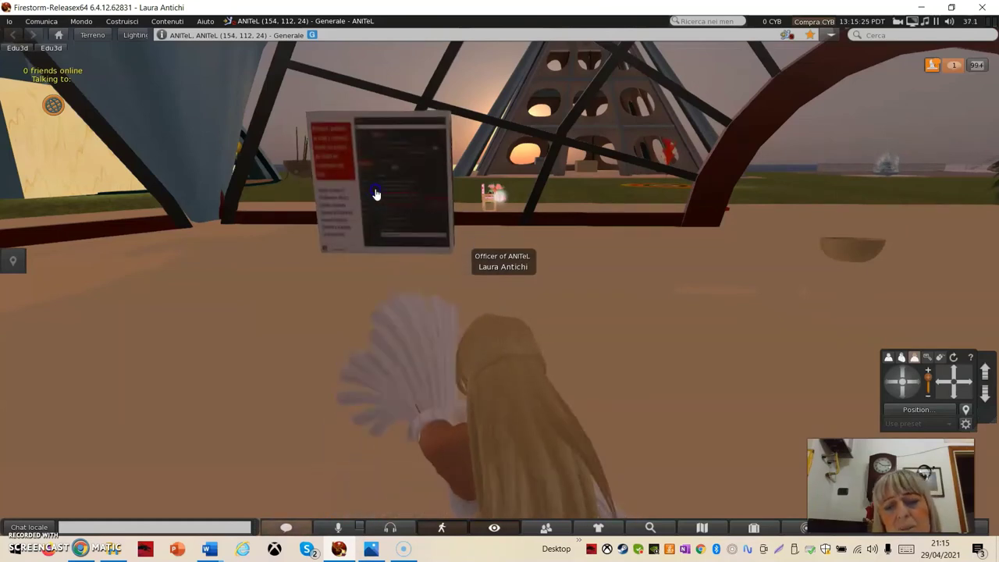
left_click(375, 195)
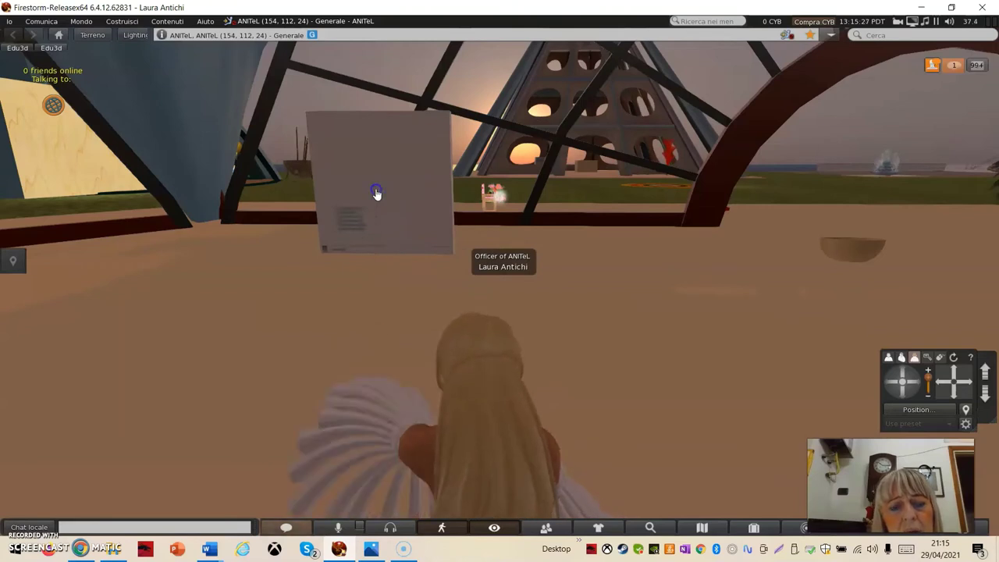
left_click(375, 194)
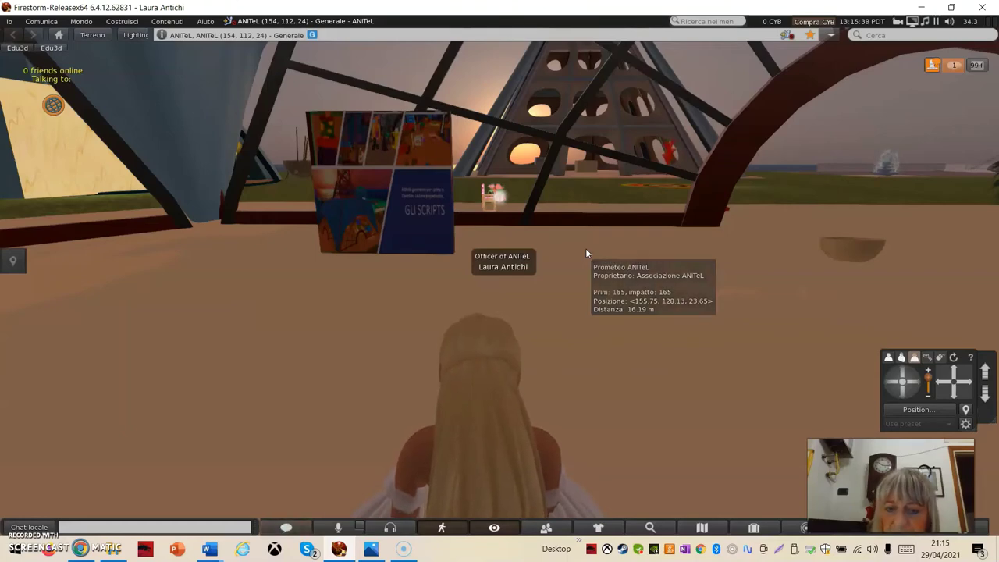
- Walk the avatar forward to the panel and turn it left until the panel's side and back are in view
key("Up")
key("Up")
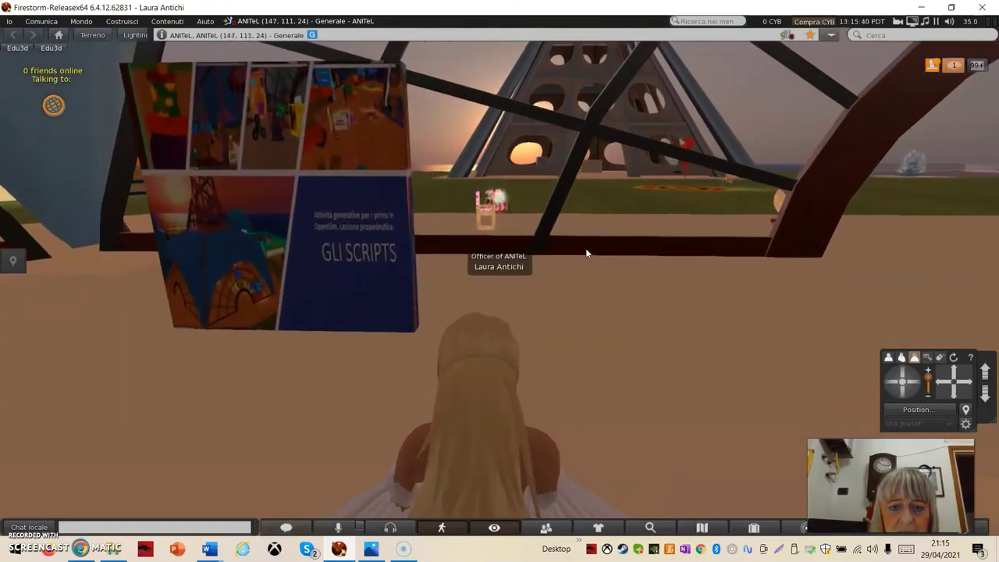
key("Up")
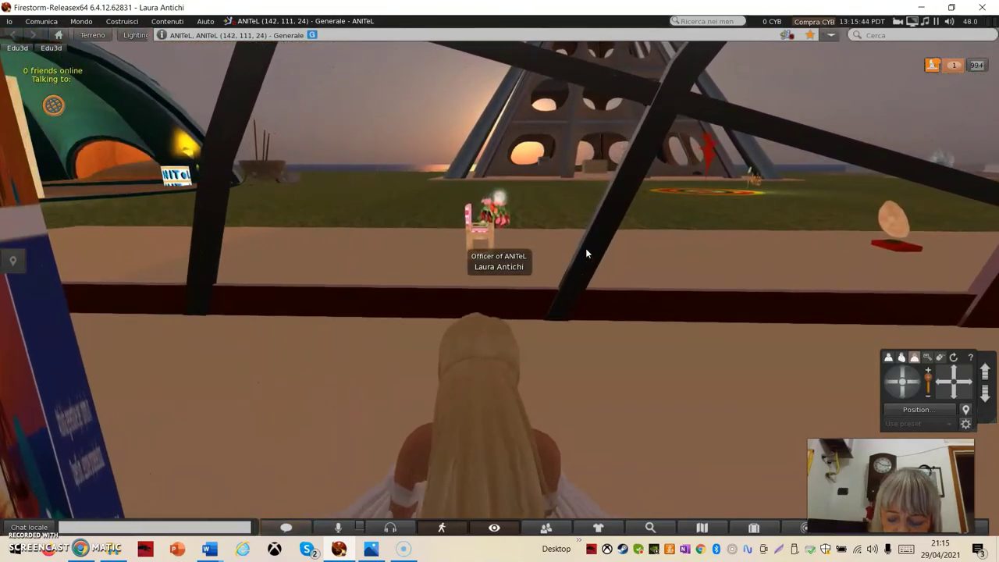
key("Left")
key("Left")
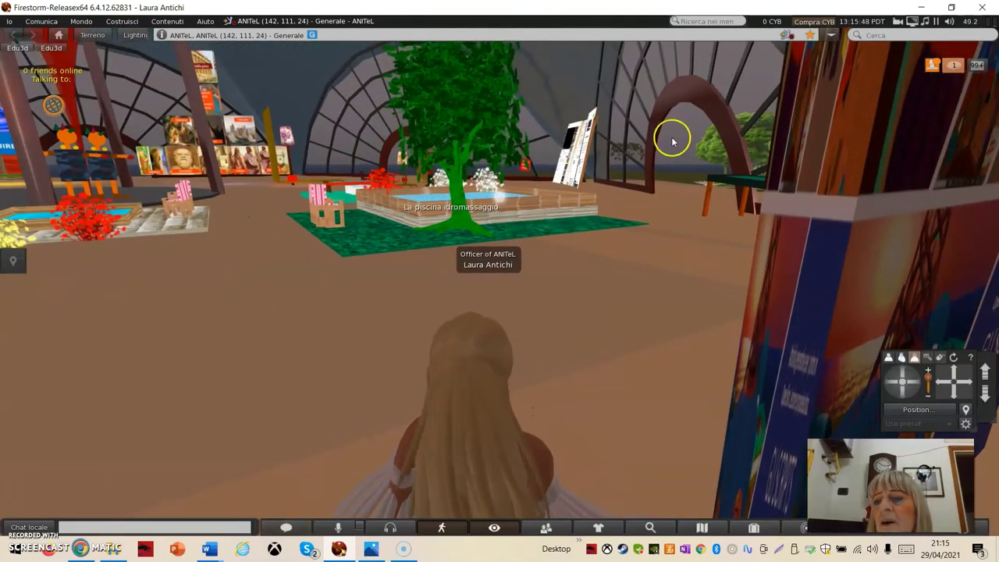
- Edit the whole panel, replacing its texture with the blank one and setting its colour to red (255, 0, 0)
right_click(899, 211)
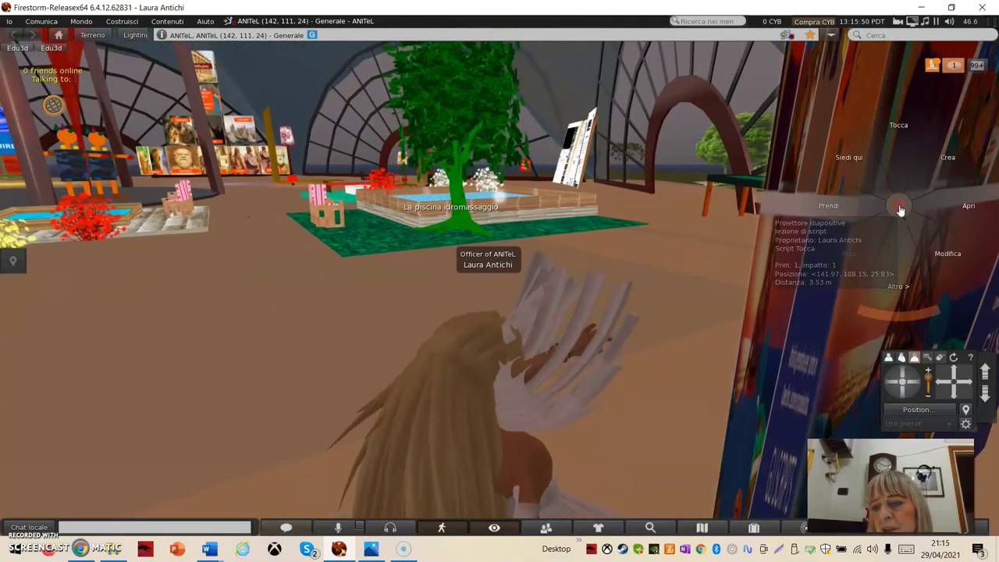
left_click(933, 242)
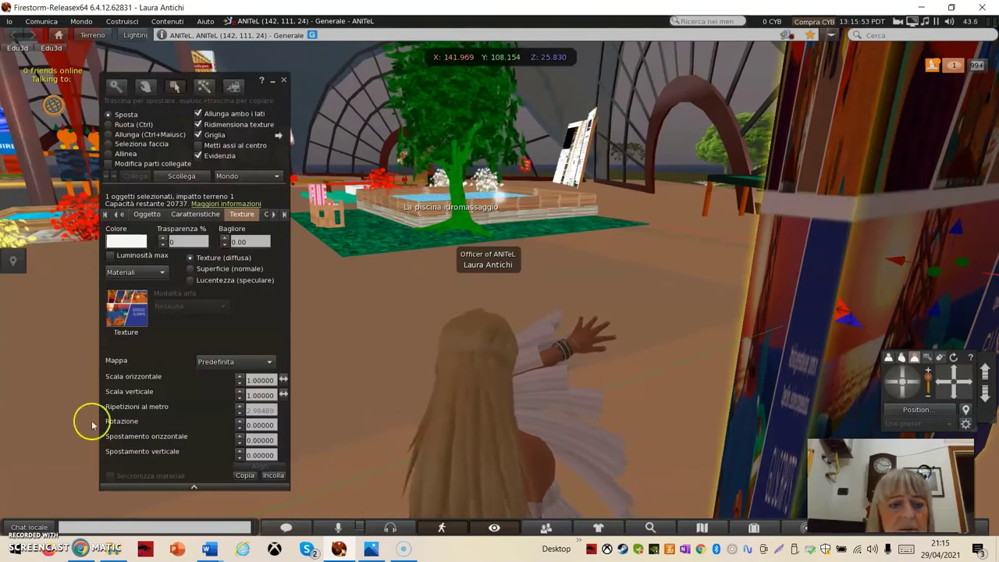
left_click(135, 319)
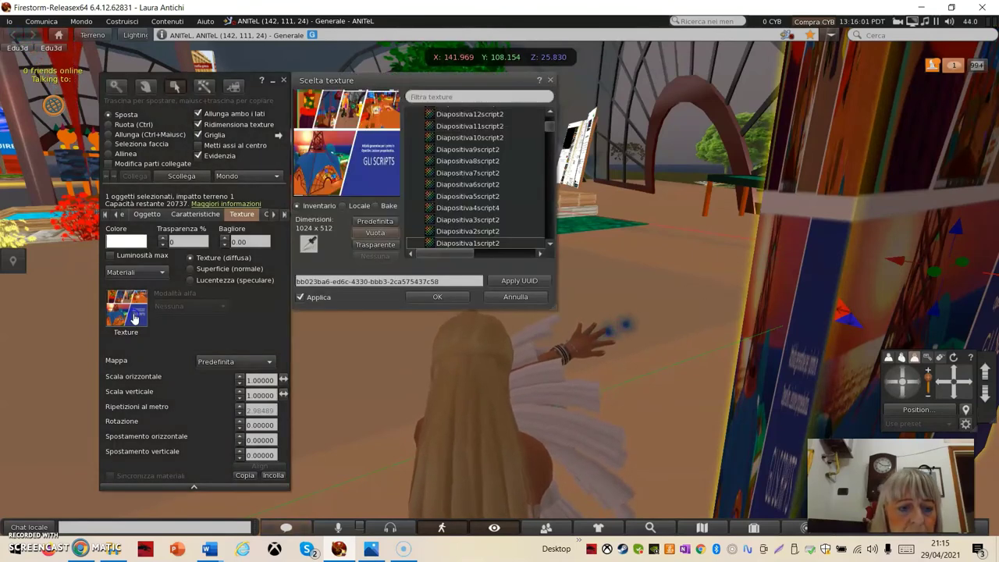
left_click(382, 235)
left_click(125, 242)
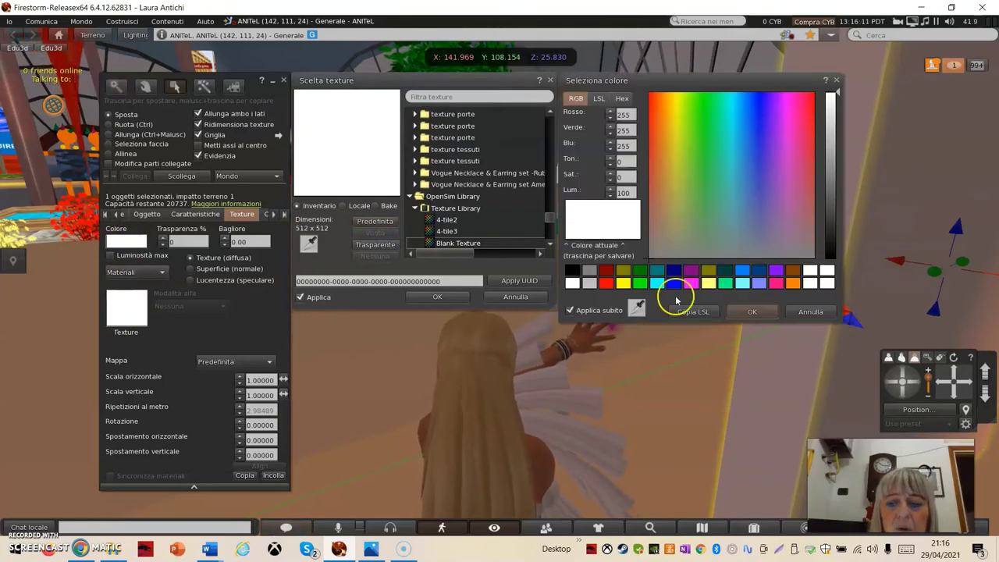
left_click(607, 284)
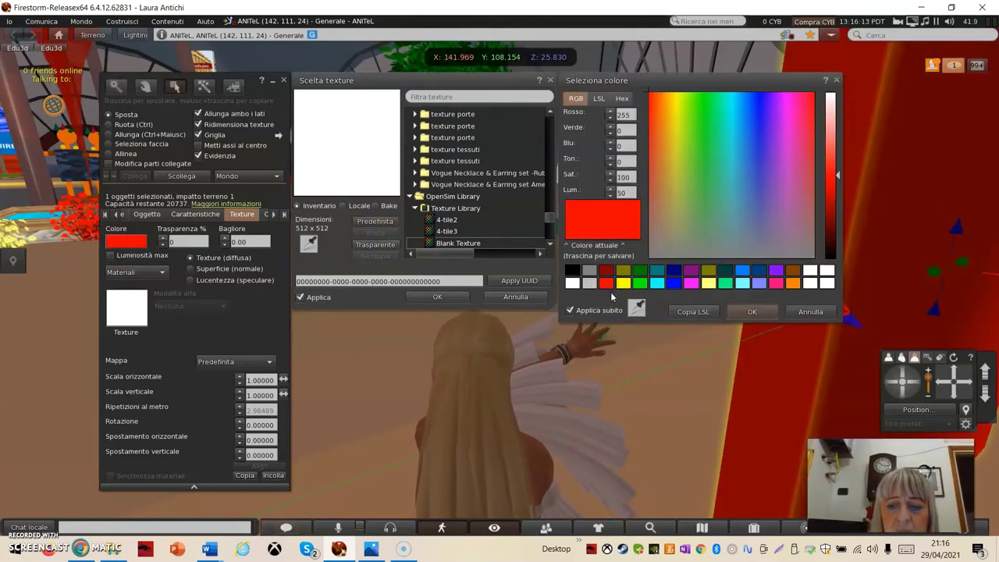
key("Escape")
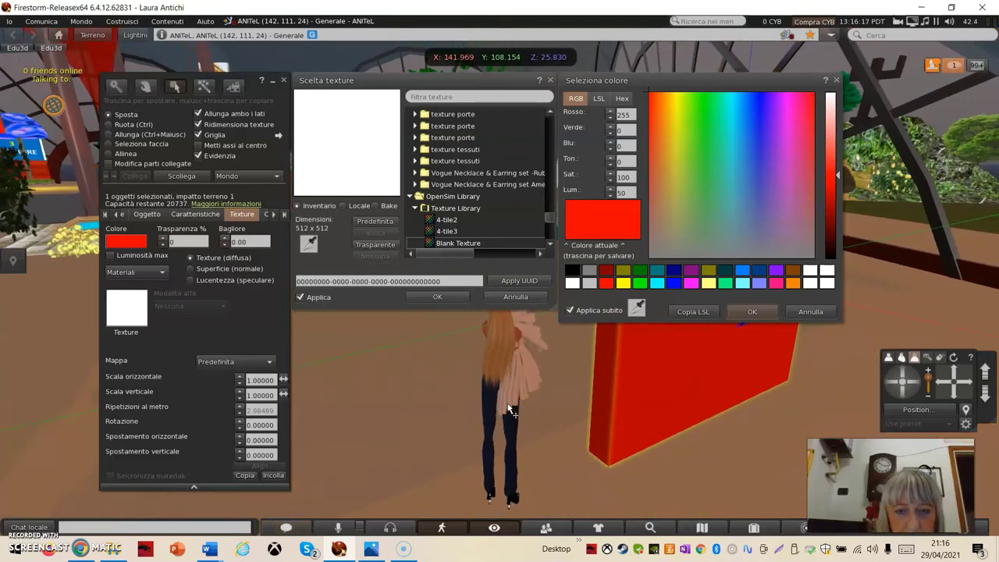
left_click(753, 311)
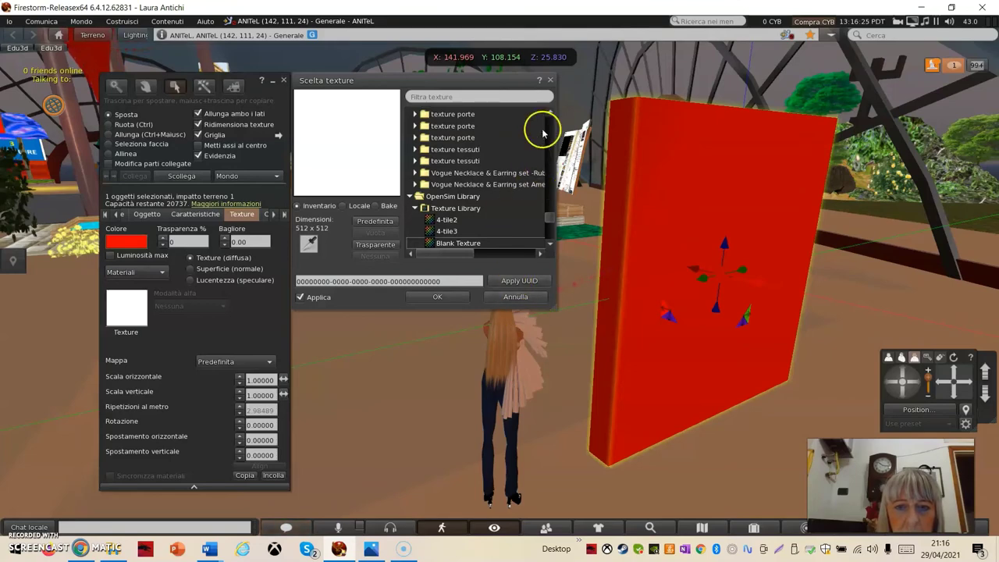
- Deselect the panel, leave build mode and bring the avatar round until the panel's front side is in view
left_click(363, 381)
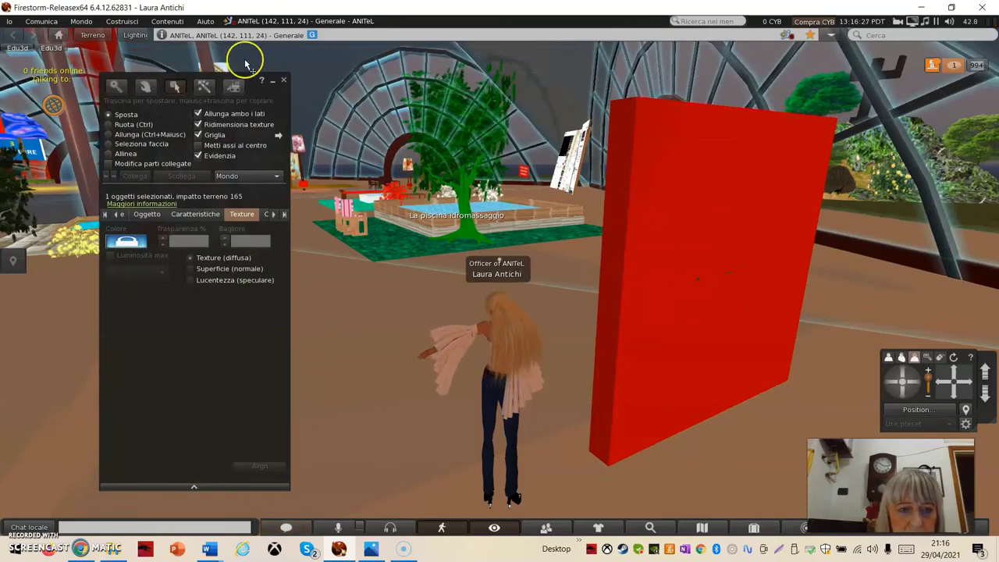
left_click(284, 81)
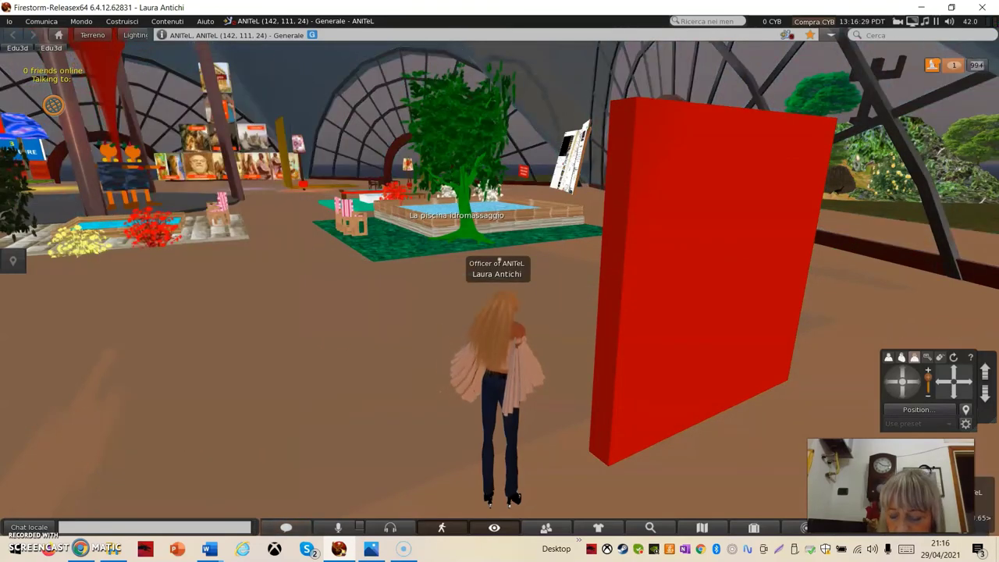
key("Right")
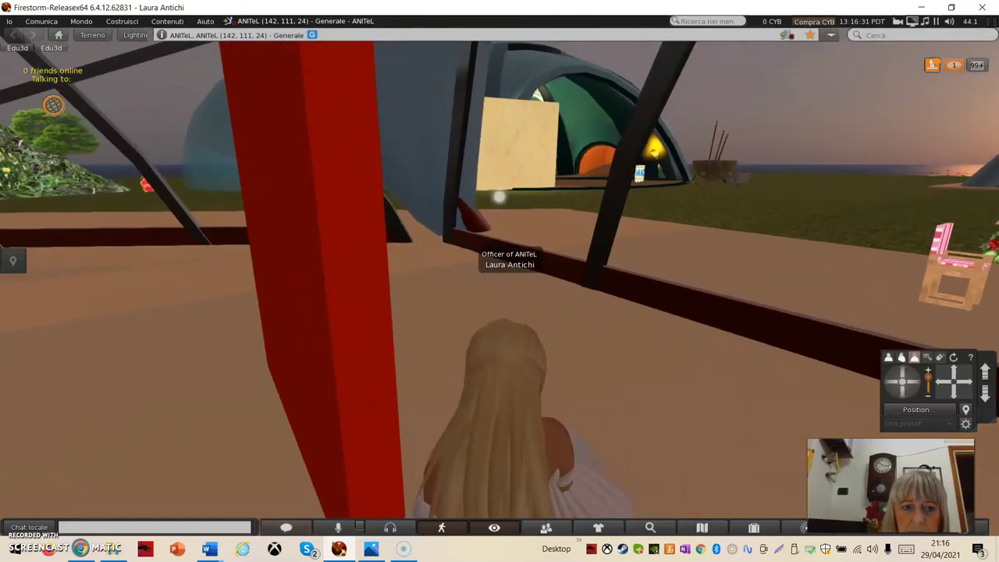
key("Right")
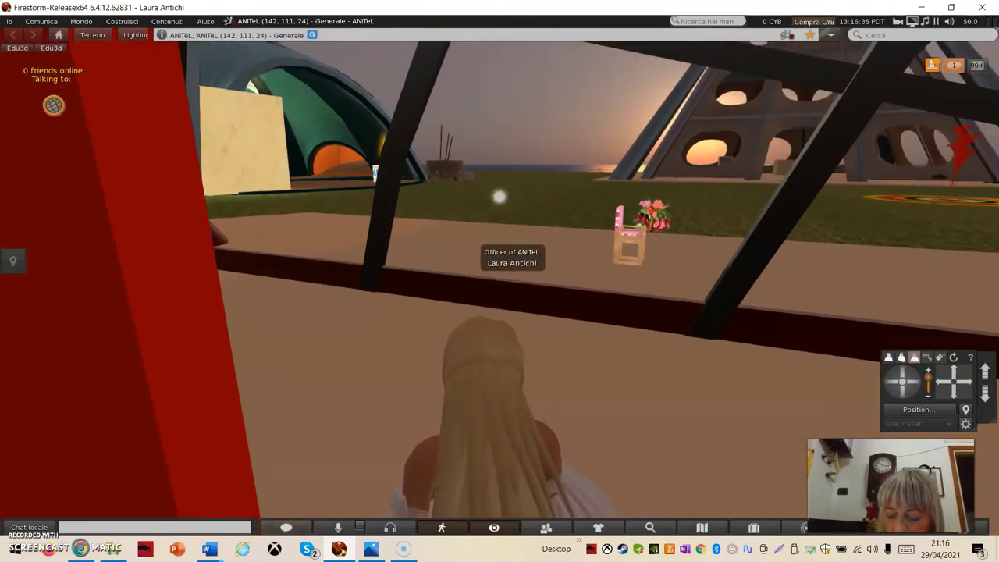
key("Down")
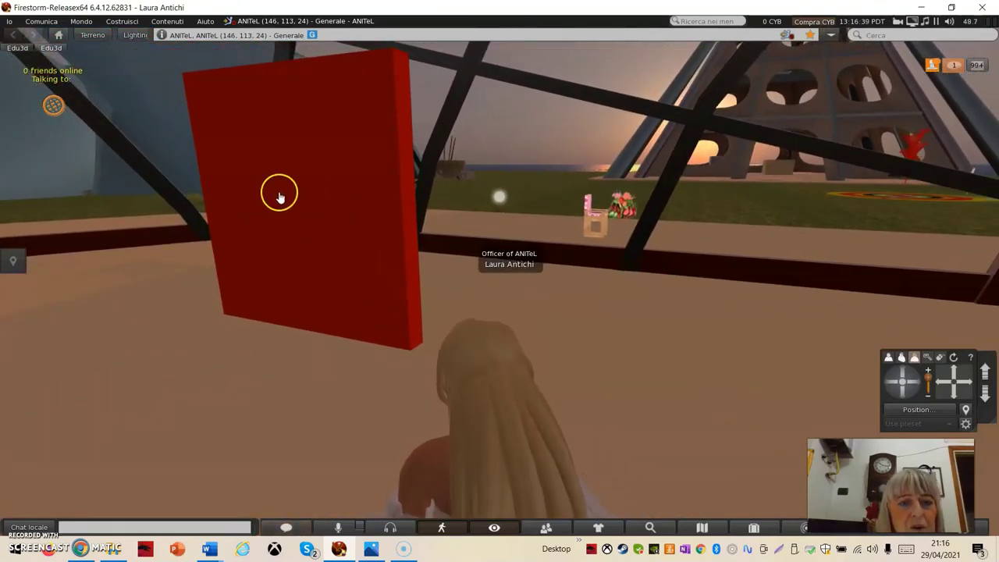
- Edit only the panel's front face, setting its colour to white (255, 255, 255) and enabling maximum brightness
mouse_move(290, 185)
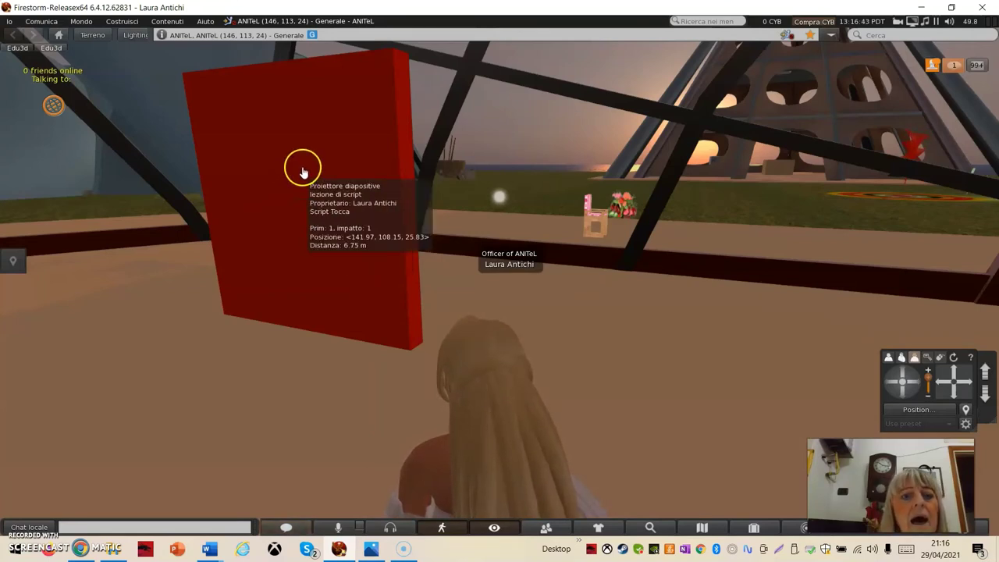
right_click(298, 168)
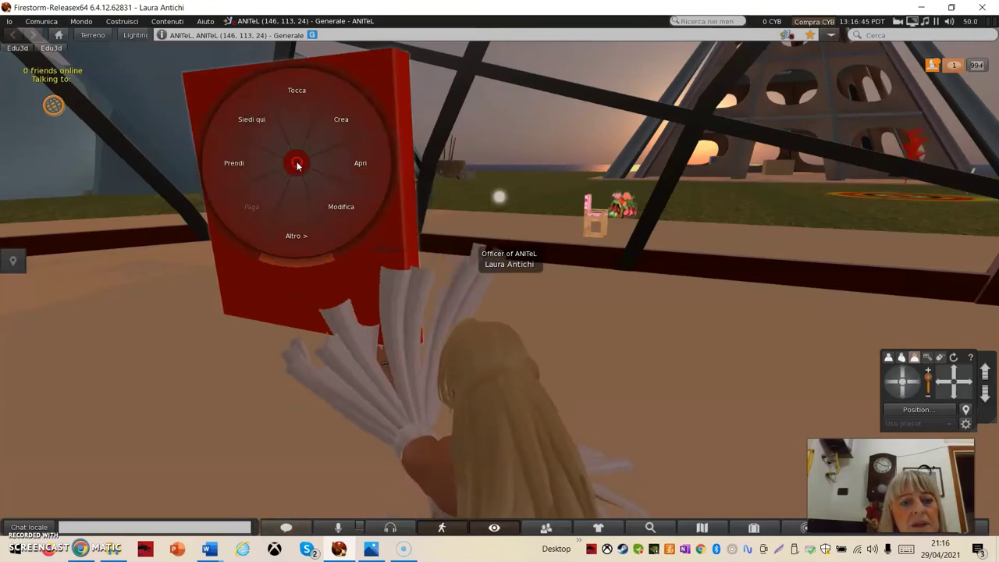
left_click(325, 196)
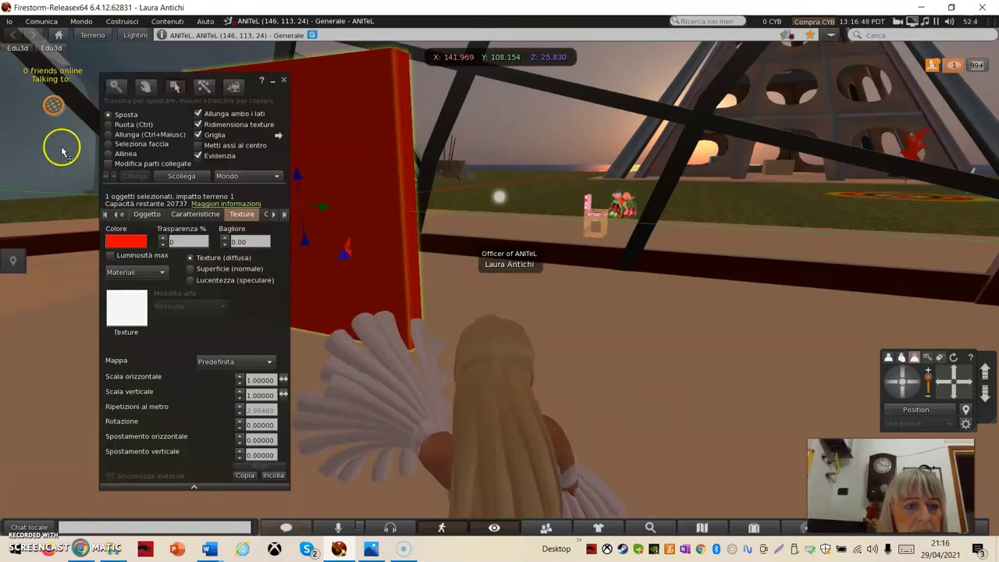
left_click(108, 144)
left_click(309, 180)
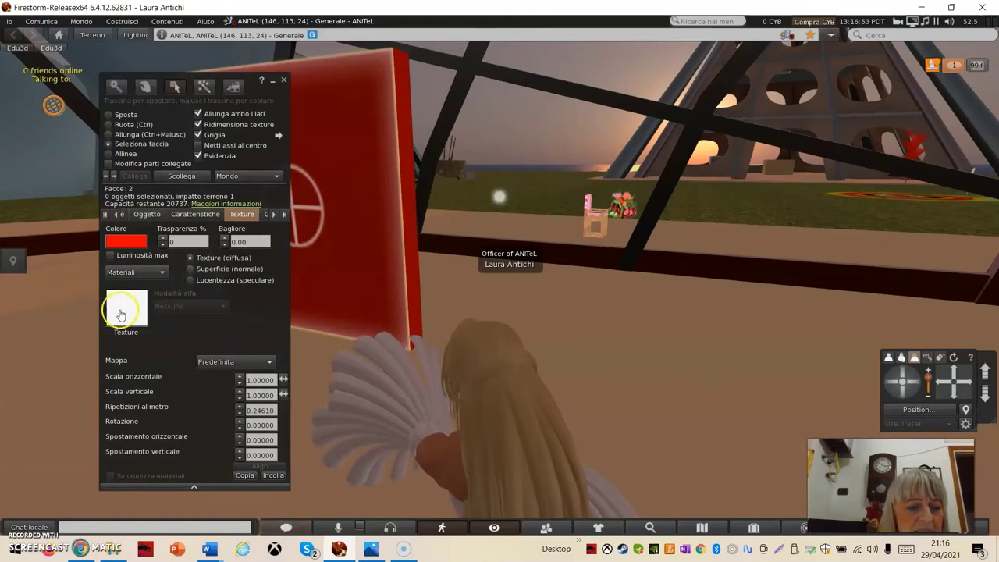
left_click(128, 246)
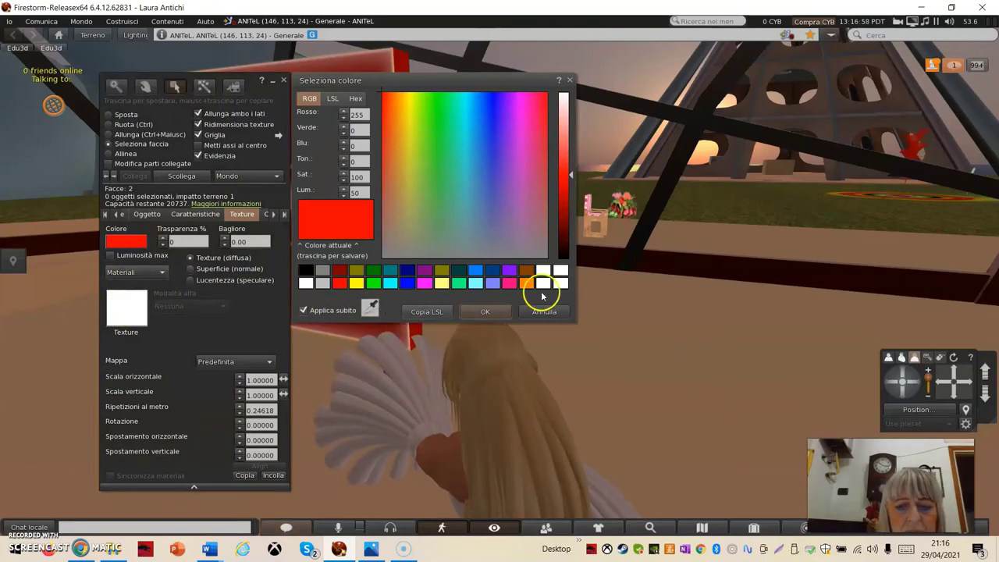
left_click(307, 284)
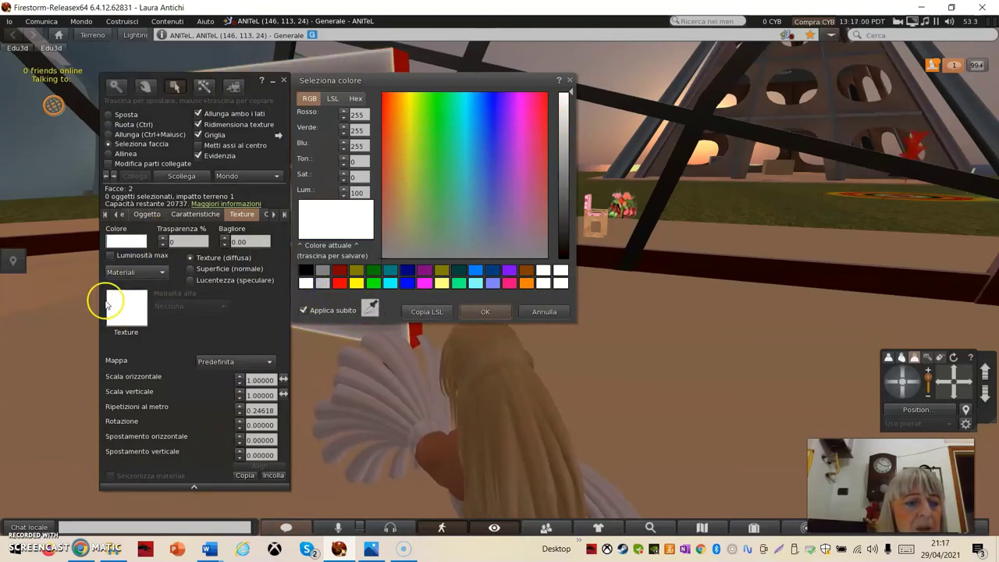
left_click(110, 256)
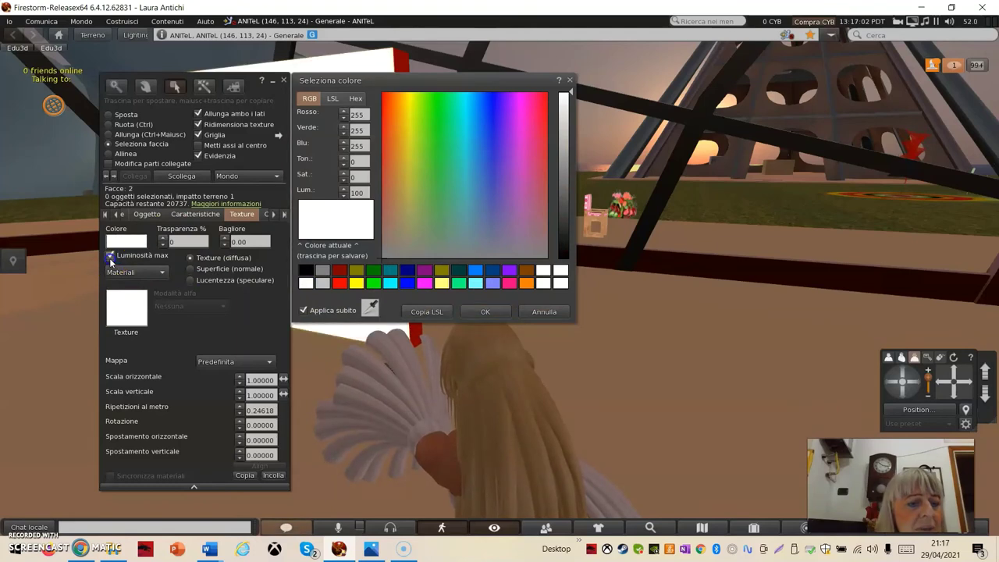
- Apply the slide texture Diapositiva1script2 from the inventory's Texture folder to the front face, then leave build mode
left_click(126, 312)
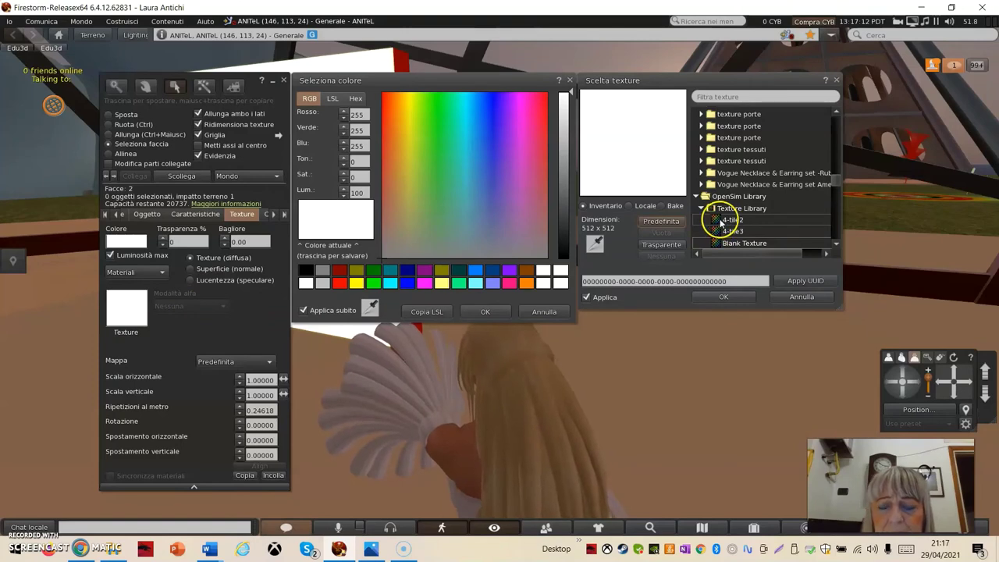
scroll(722, 219, "down", 3)
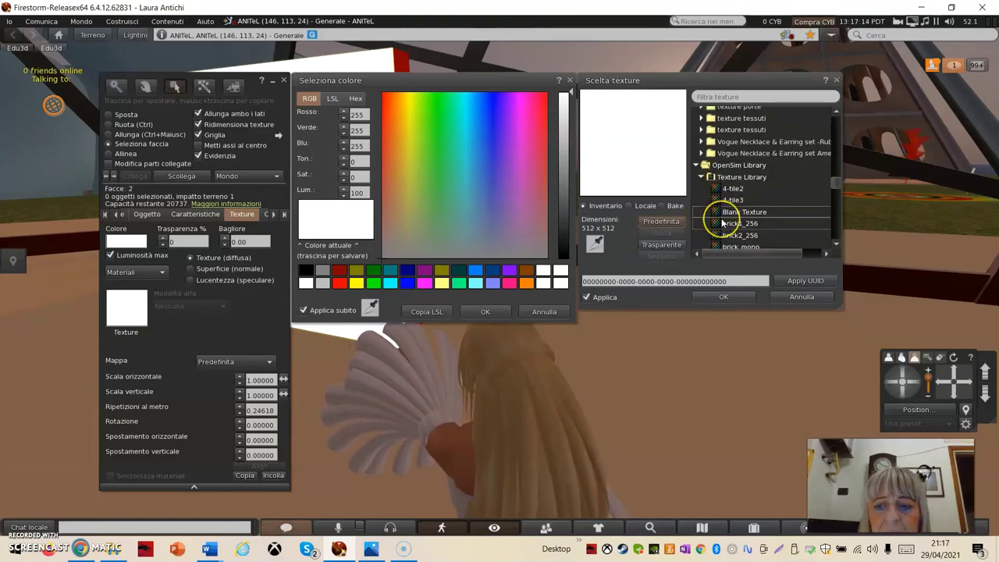
scroll(714, 206, "up", 2)
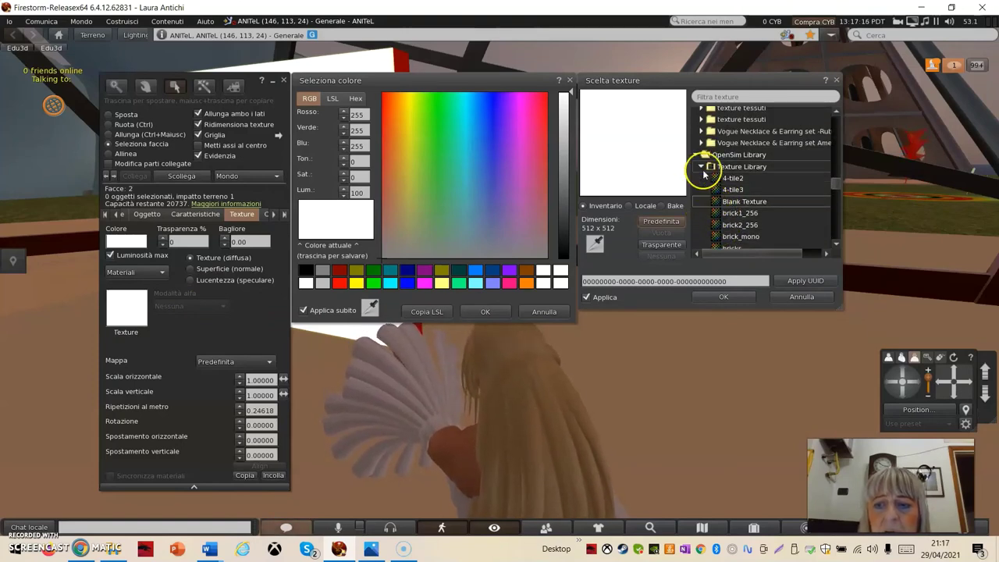
left_click(705, 167)
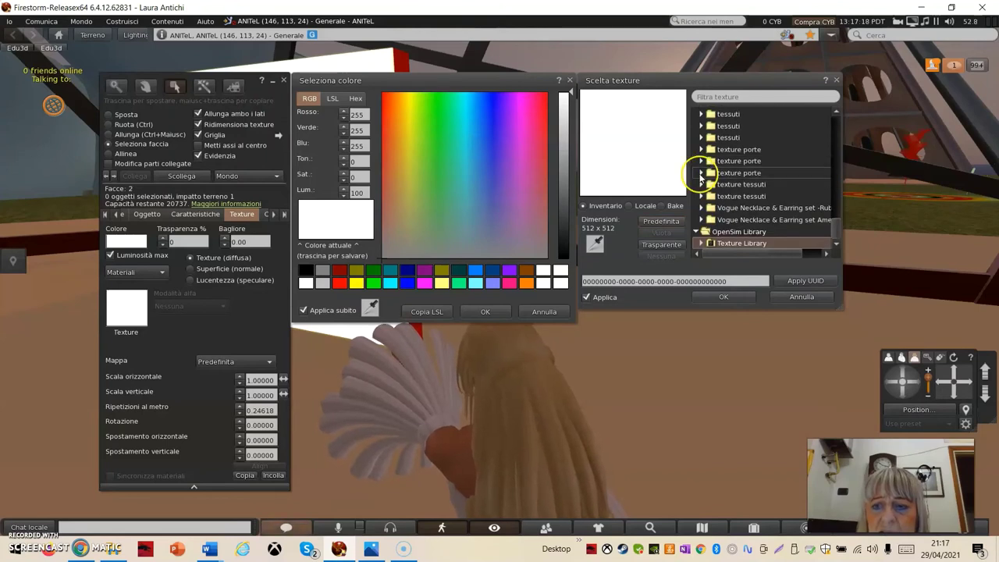
scroll(710, 153, "up", 3)
left_click_drag(835, 217, 832, 125)
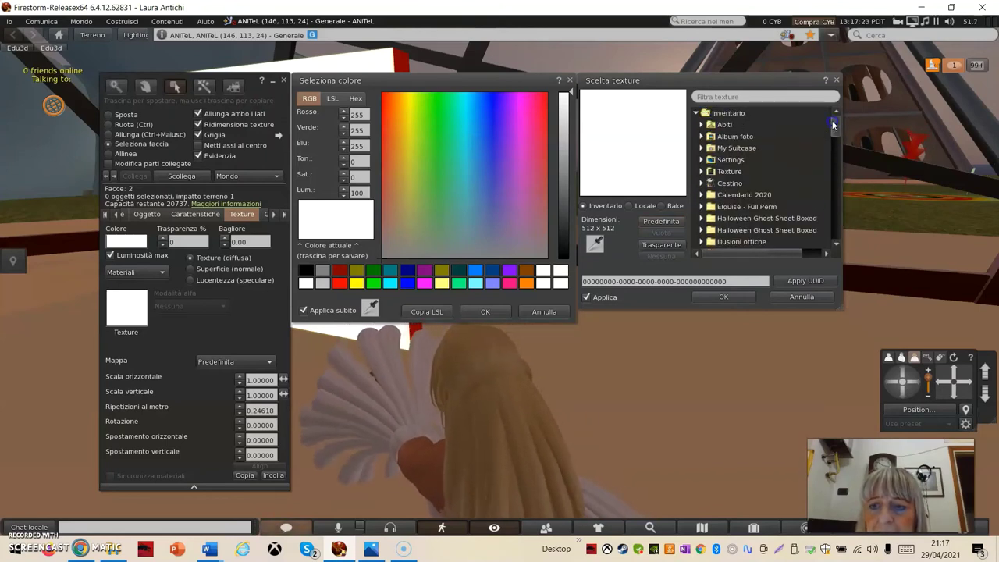
left_click(702, 172)
scroll(743, 193, "down", 5)
scroll(744, 194, "down", 4)
left_click(761, 287)
scroll(769, 227, "down", 1)
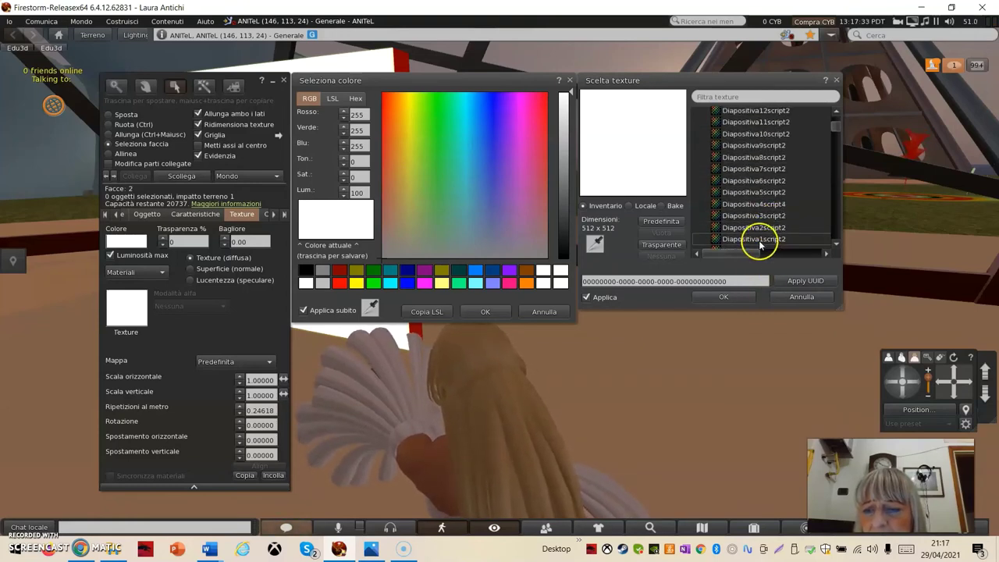
left_click(756, 239)
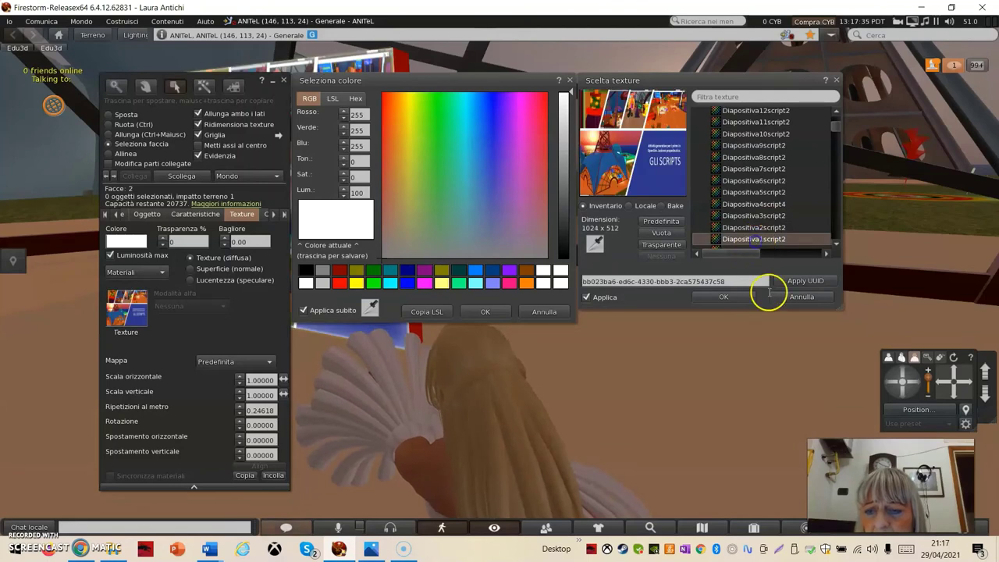
left_click(726, 298)
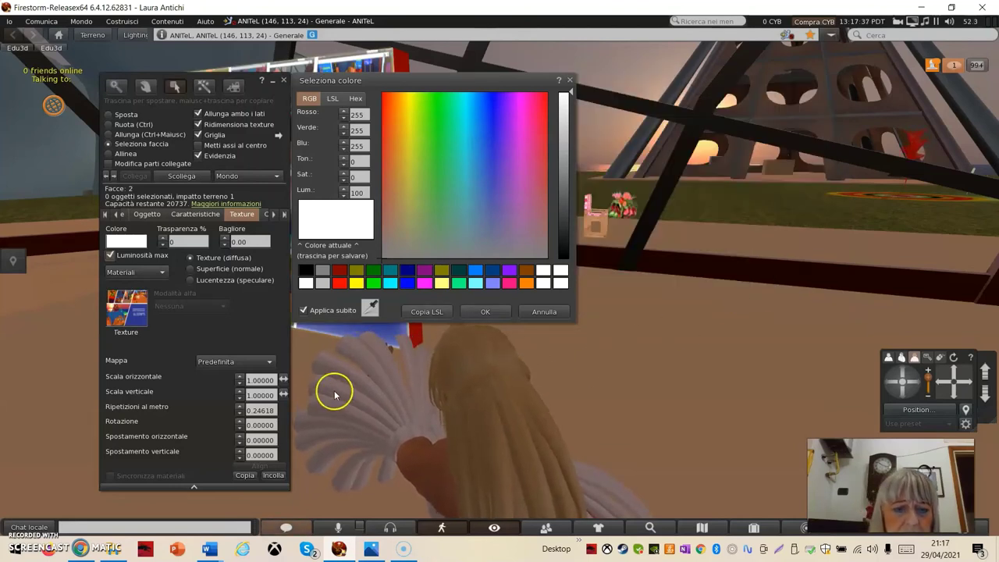
left_click(488, 311)
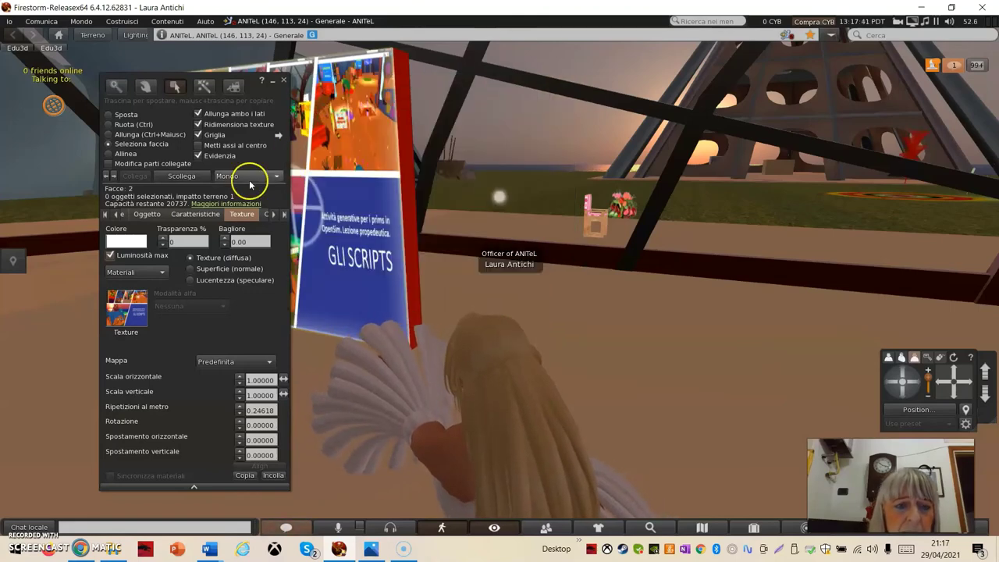
left_click(283, 80)
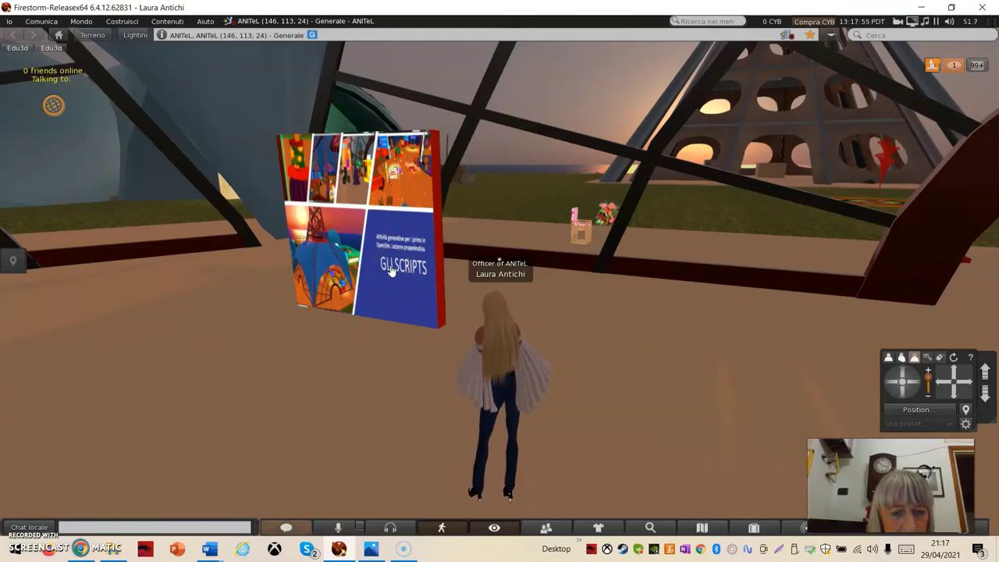
- Walk the avatar around the panel to examine its red sides and back and the slide on its front face
mouse_move(383, 267)
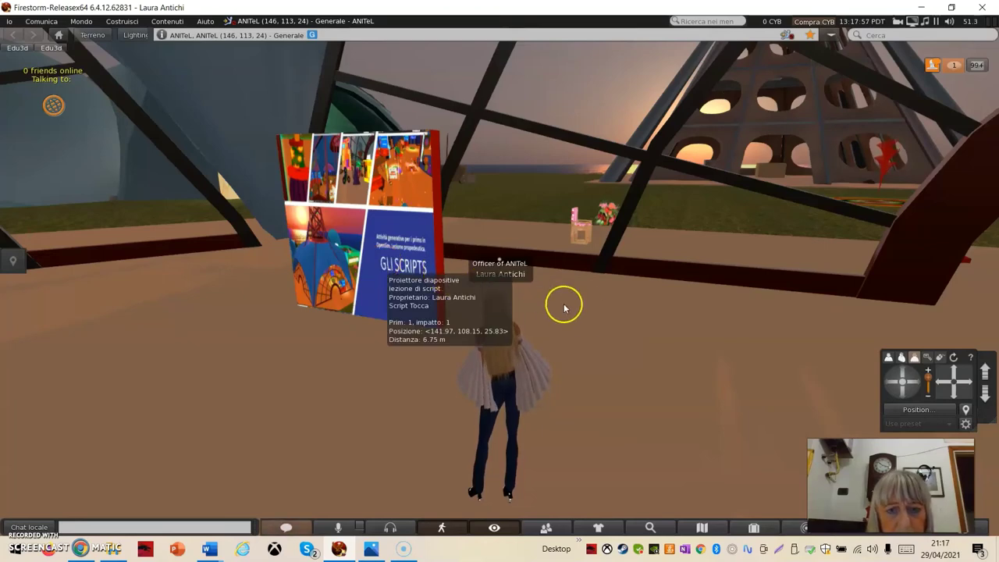
left_click(587, 316)
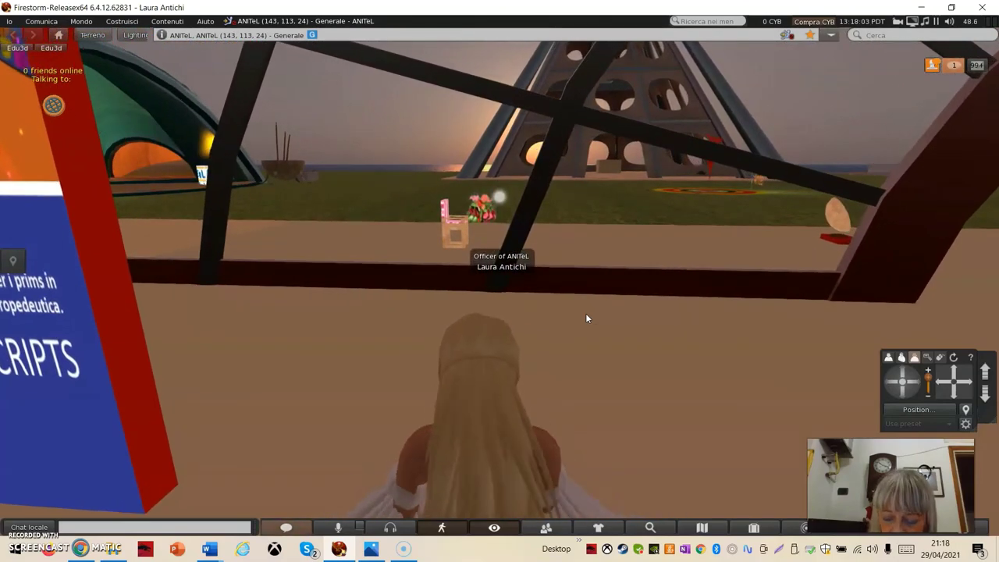
key("Left")
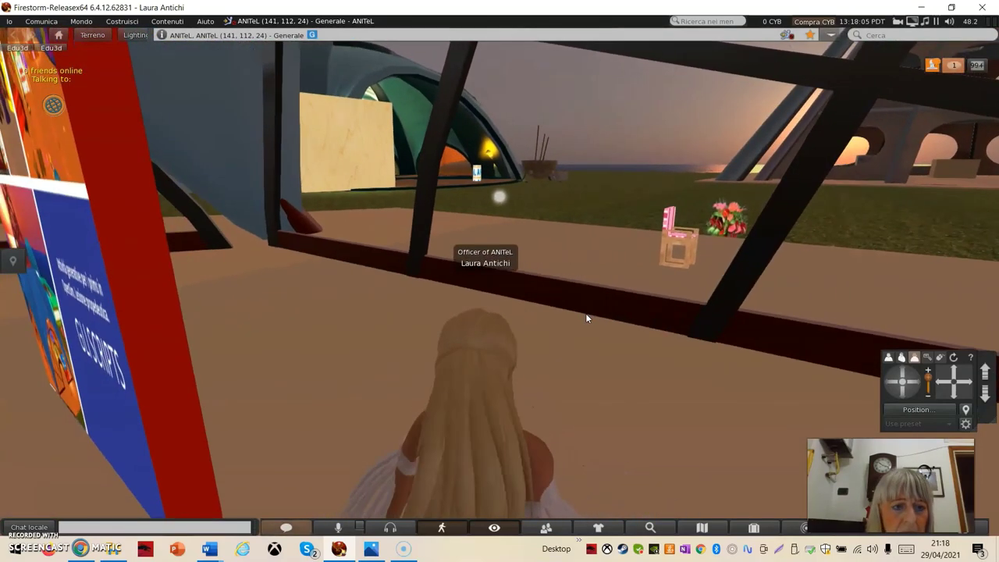
key("Left")
key("Left")
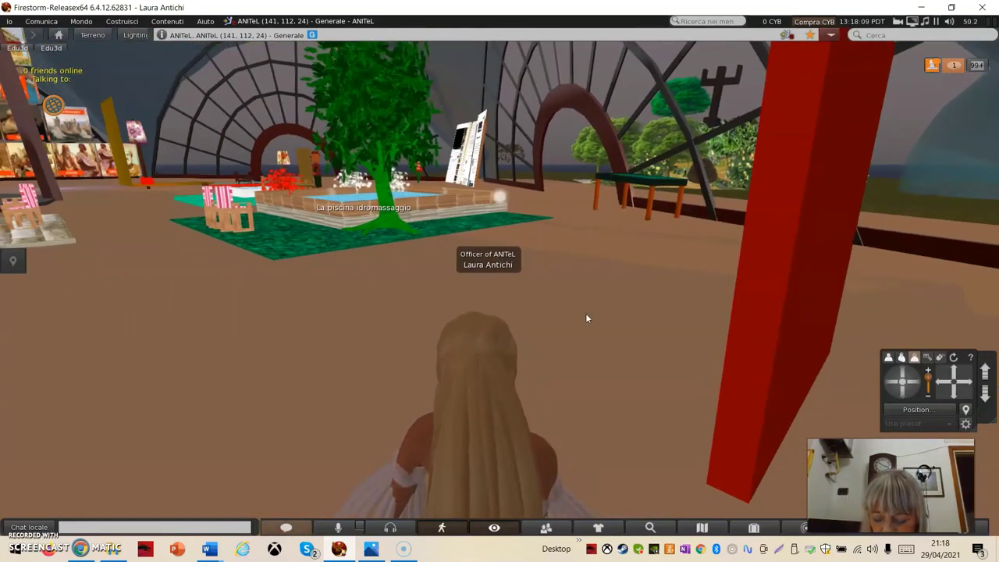
key("Left")
key("Up")
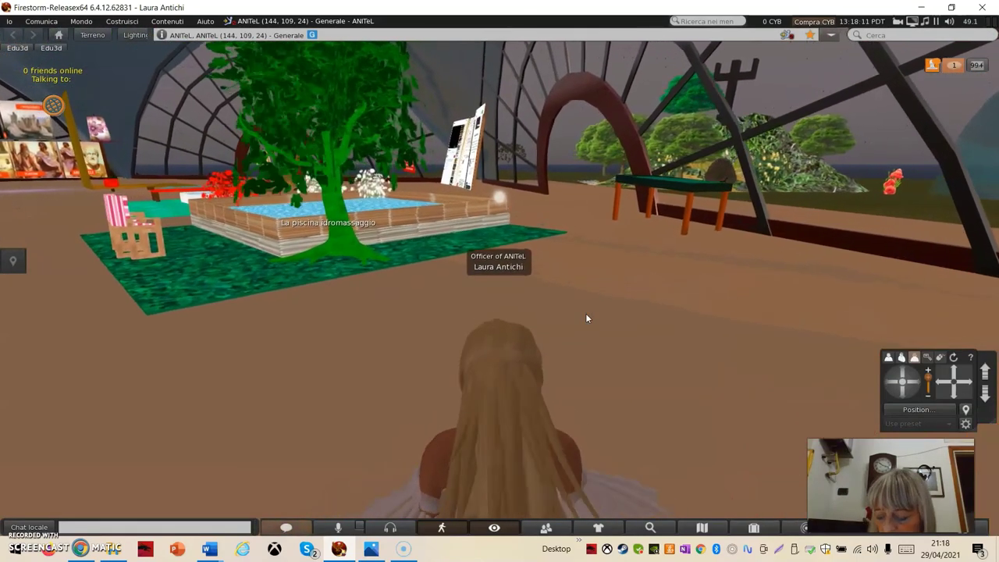
key("Right")
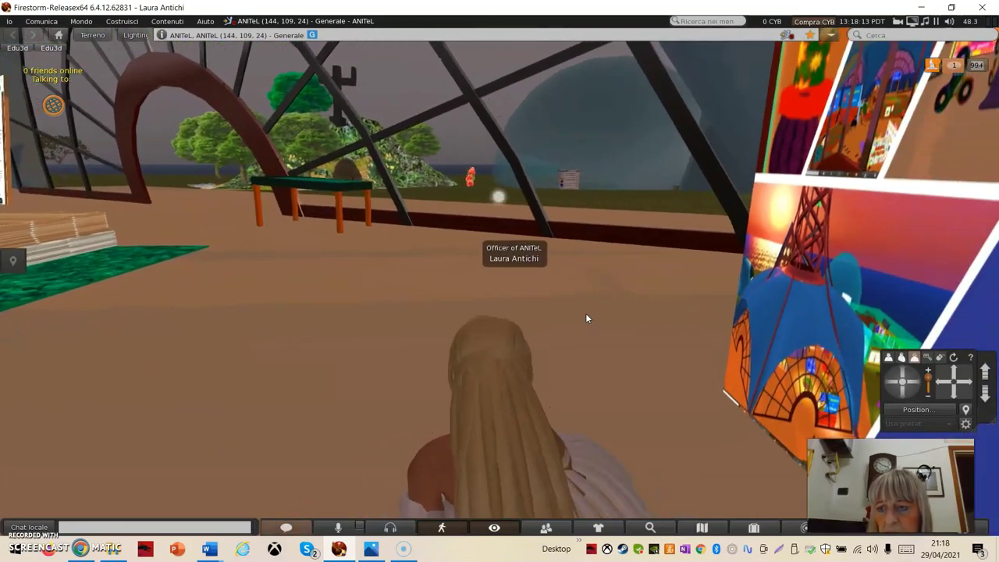
key("Right")
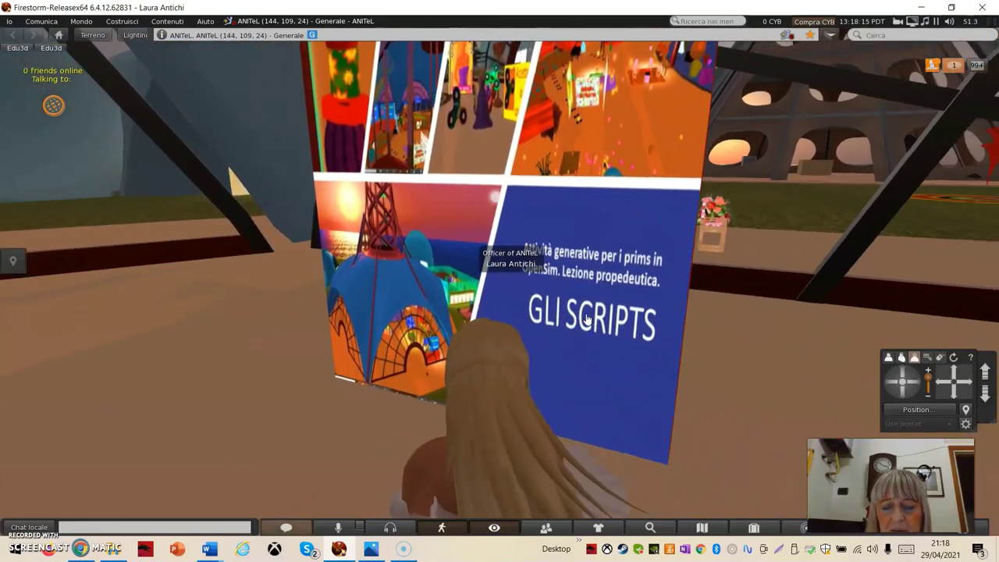
key("Right")
- Adjust the camera and turn the avatar until it stands before the panel with the whole slide in view
left_click_drag(363, 219, 407, 293, "alt")
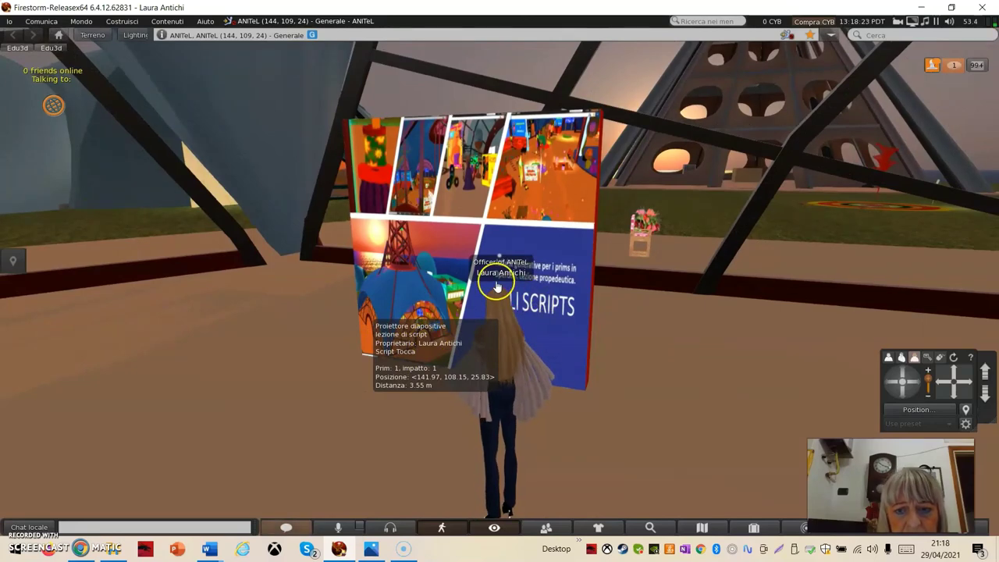
left_click(497, 254, "alt")
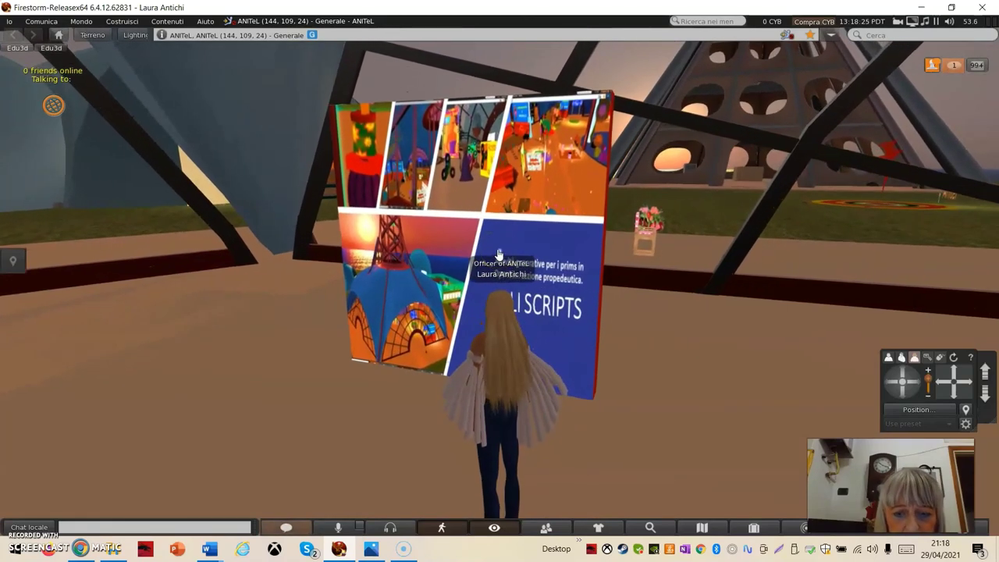
left_click_drag(232, 237, 273, 252)
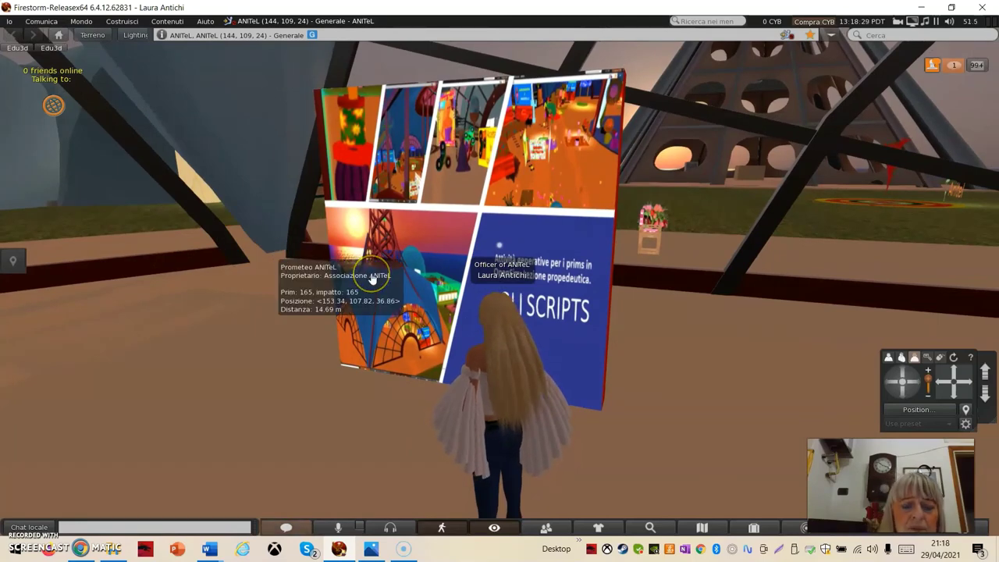
key("Left")
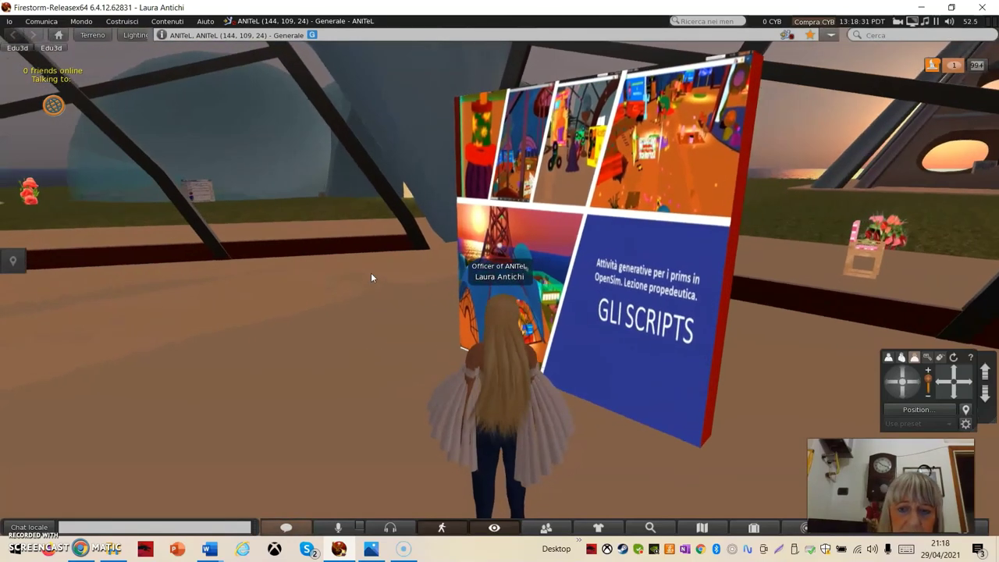
key("Left")
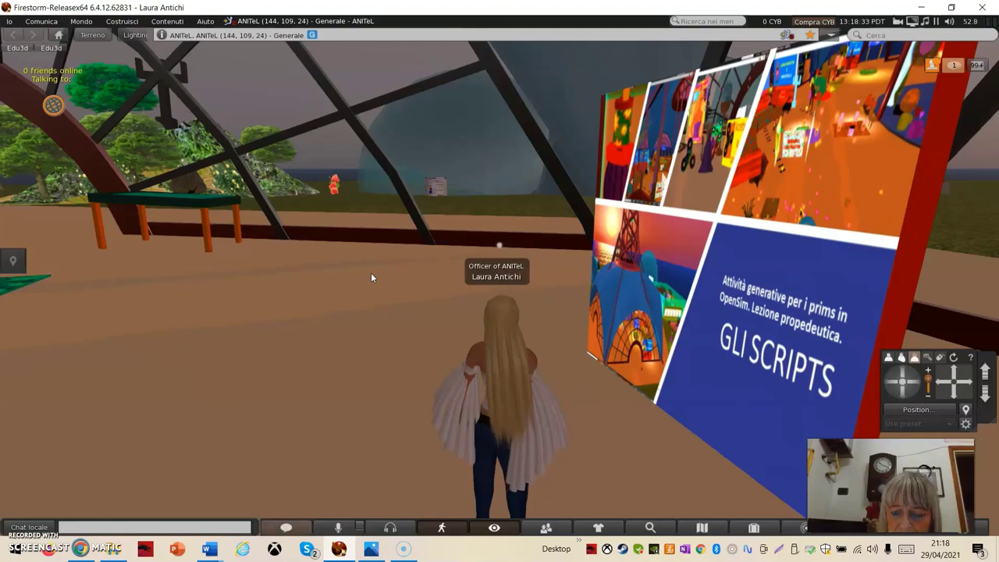
key("Right")
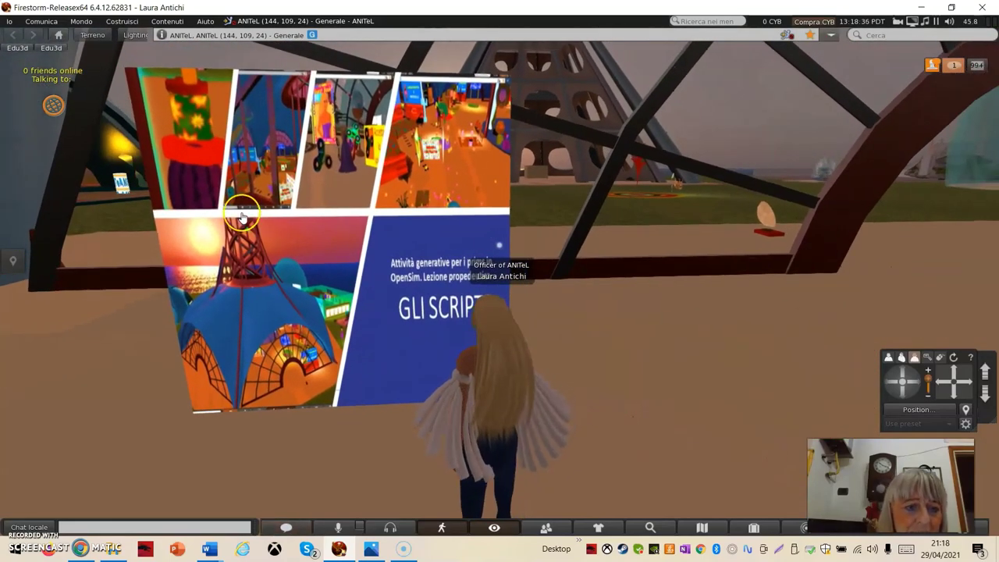
- Open the whole panel for editing and move the build window clear of the slide
right_click(298, 219)
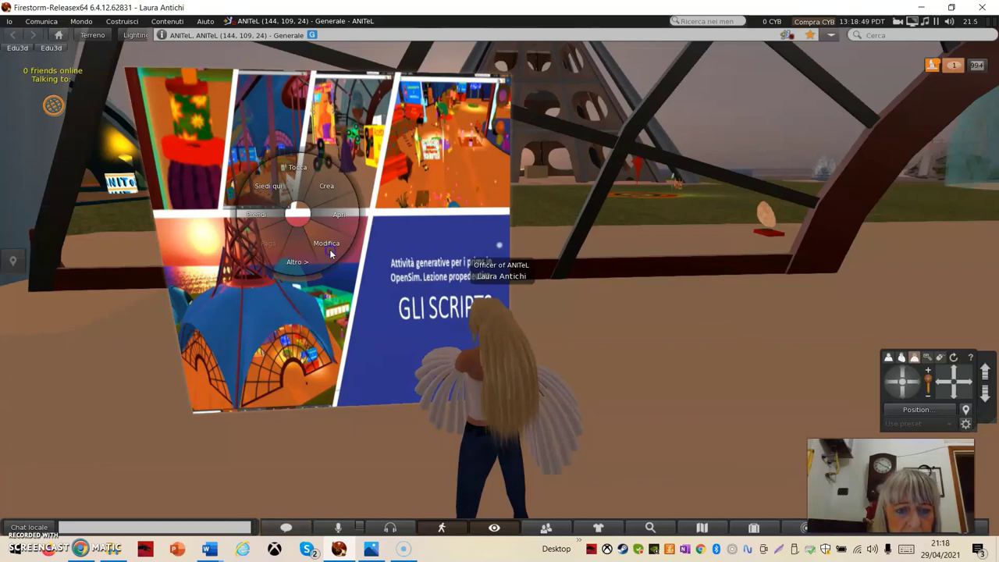
left_click(330, 249)
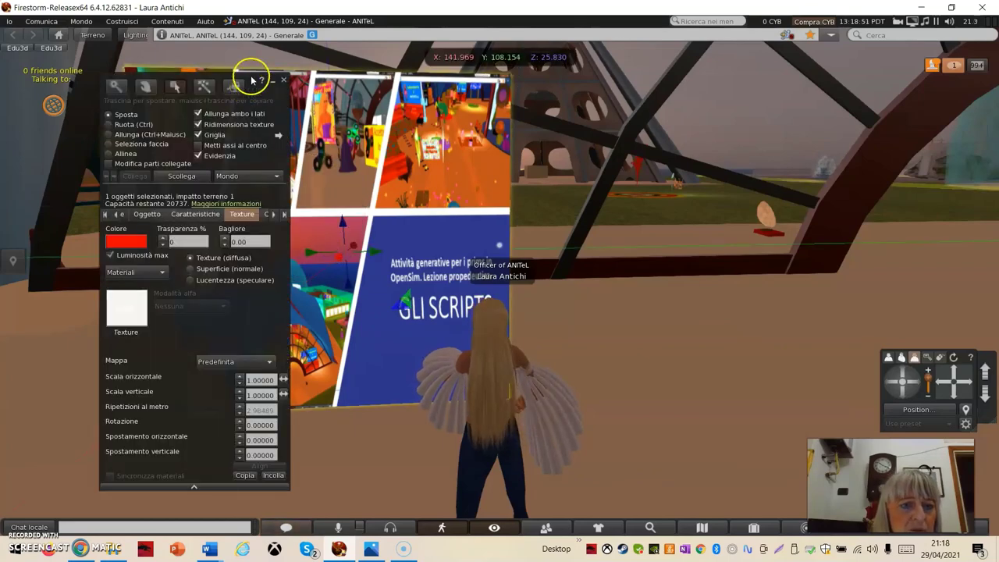
left_click_drag(250, 78, 101, 114)
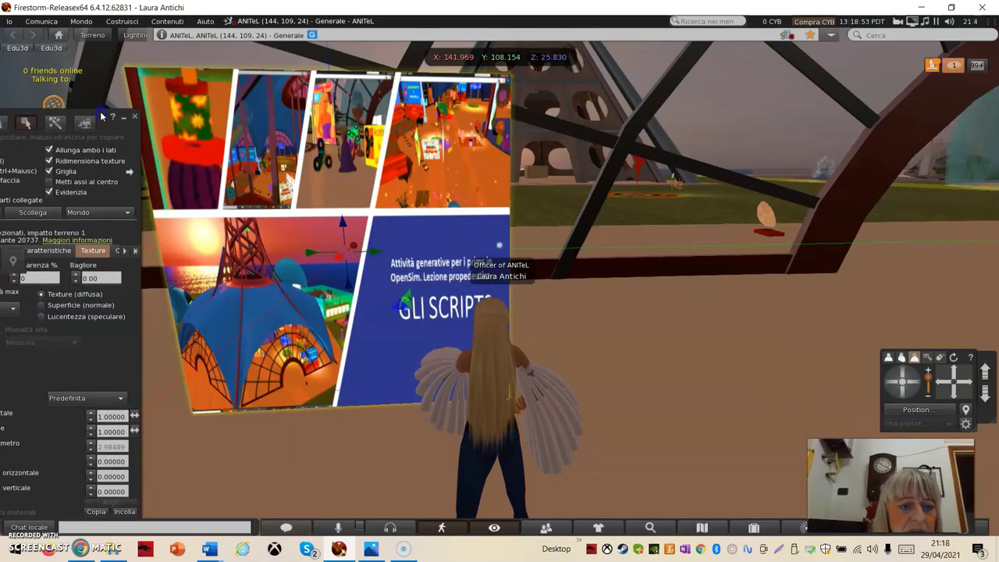